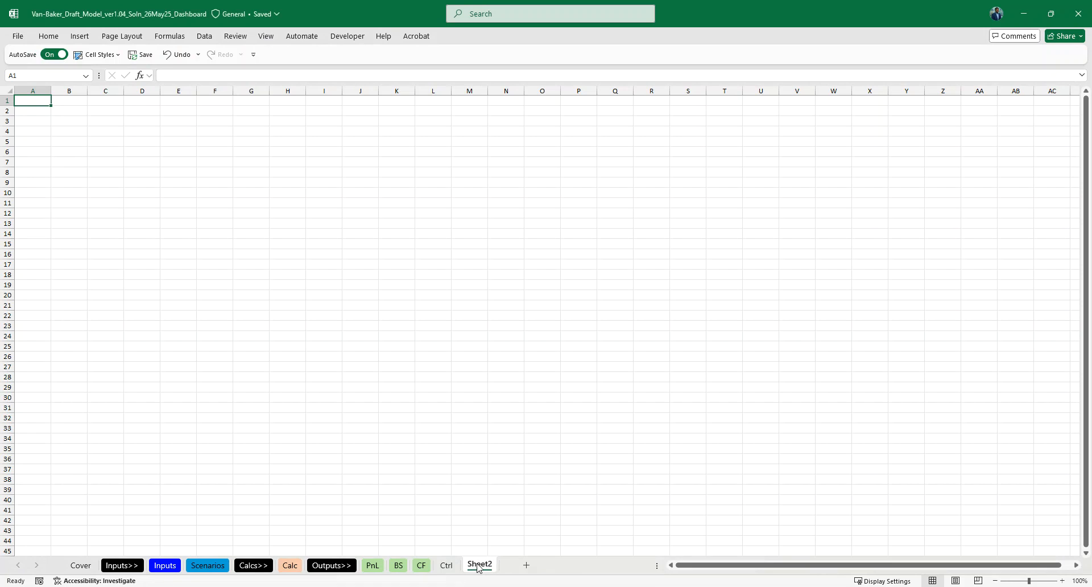
# Rename the new blank sheet Sheet2 as "Summary" and hide its gridlines.
pyautogui.write('Summary')
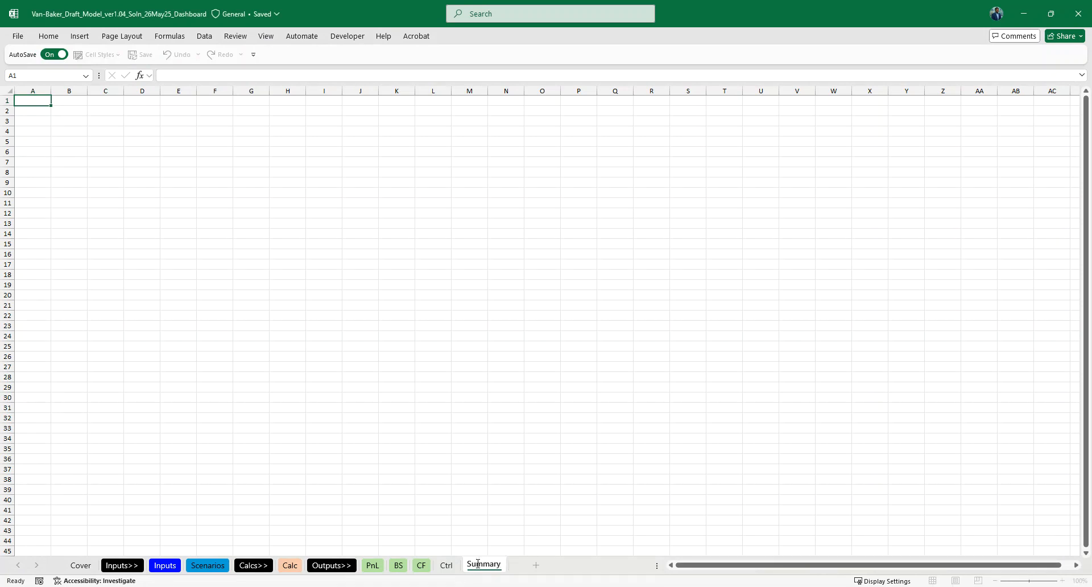
pyautogui.press('Return')
pyautogui.click(471, 549)
pyautogui.hotkey('alt', 'w')
pyautogui.press('v')
pyautogui.press('g')
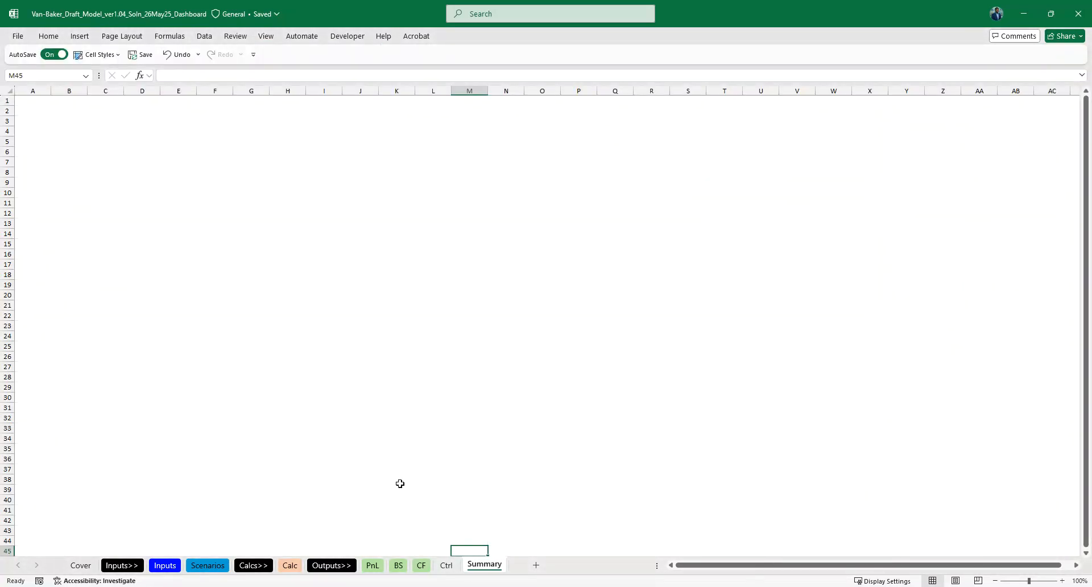
pyautogui.click(420, 428)
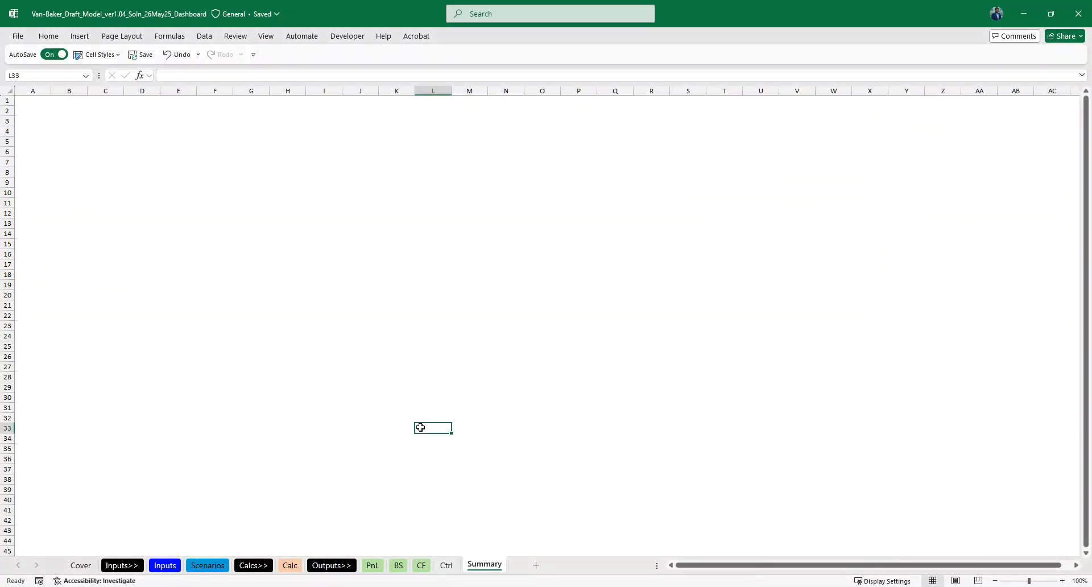
# Enter the label "Funding" in cell B4 of the Ctrl sheet.
pyautogui.click(448, 565)
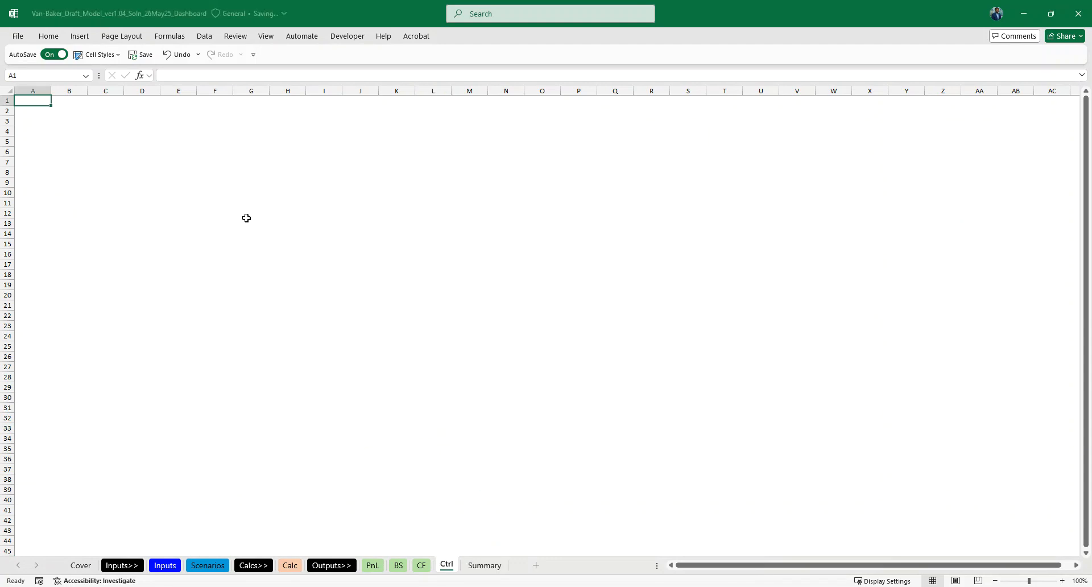
pyautogui.scroll(2, 186, 178)
pyautogui.scroll(7, 185, 178)
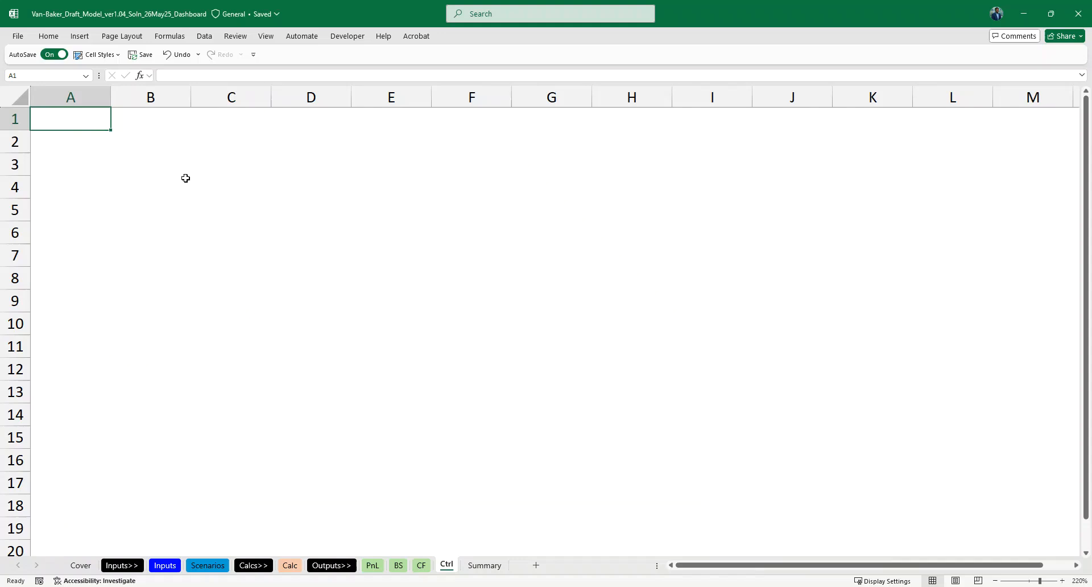
pyautogui.click(202, 186)
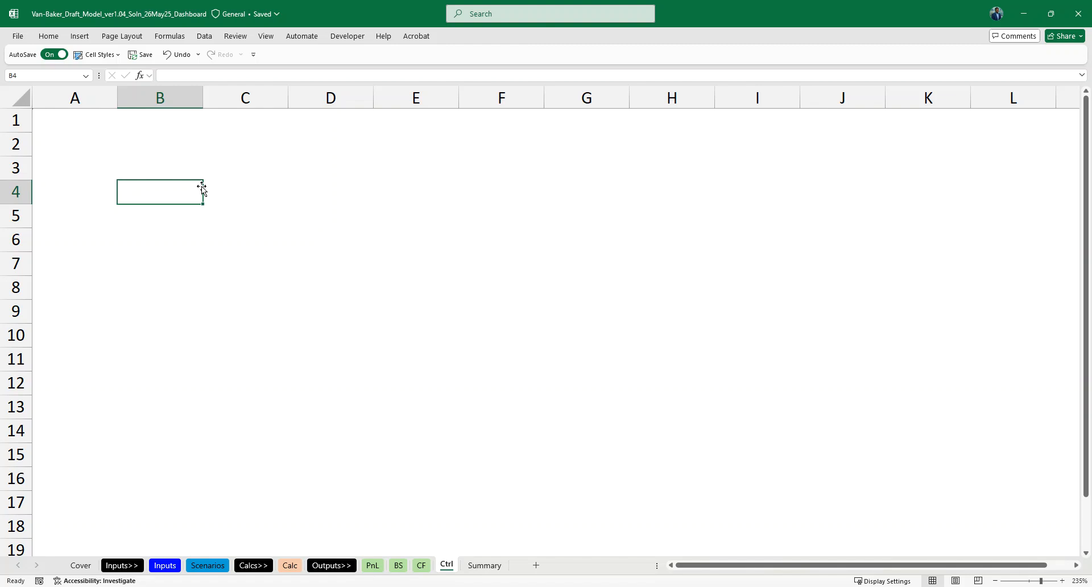
pyautogui.keyDown('ctrl'); pyautogui.scroll(-2, 202, 186); pyautogui.keyUp('ctrl')
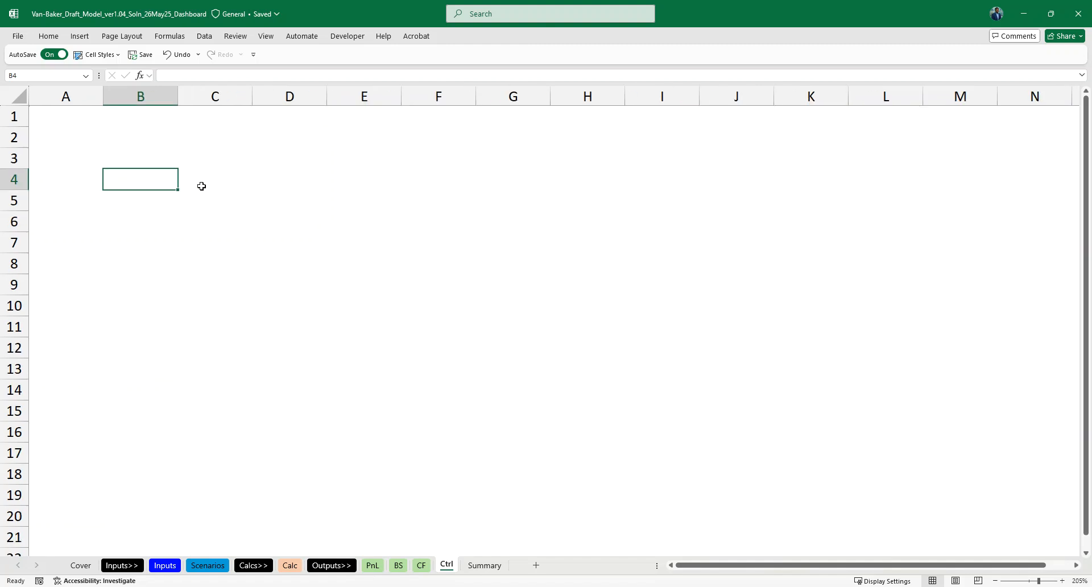
pyautogui.keyDown('ctrl'); pyautogui.scroll(-3, 201, 186); pyautogui.keyUp('ctrl')
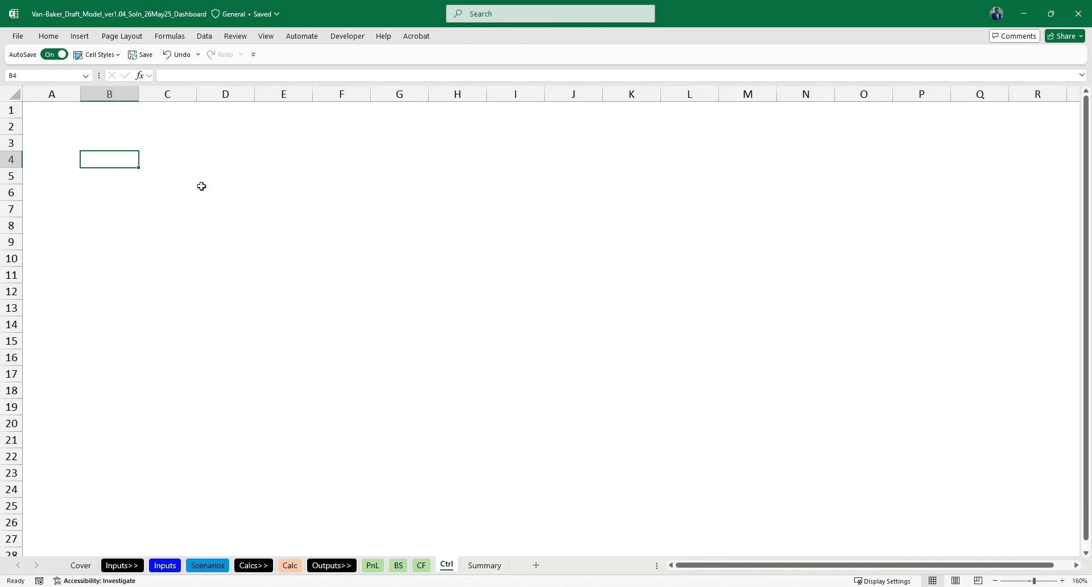
pyautogui.write('Funding')
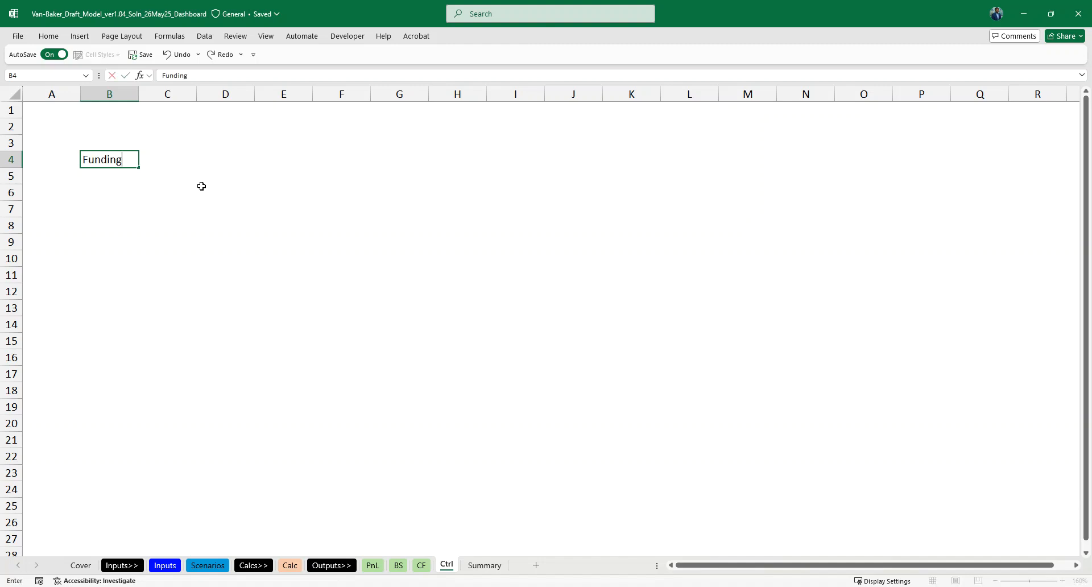
pyautogui.hotkey('ctrl', 'Return')
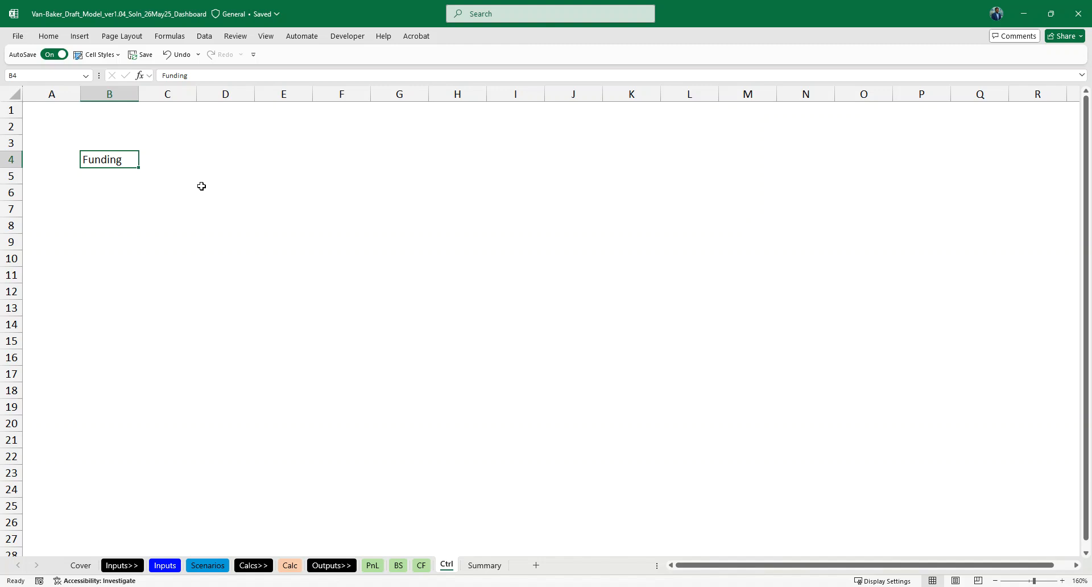
# Enter the label "Use of funds" in cell B7, three rows below "Funding".
pyautogui.press('Down')
pyautogui.press('Down')
pyautogui.press('Down')
pyautogui.press('Down')
pyautogui.press('Down')
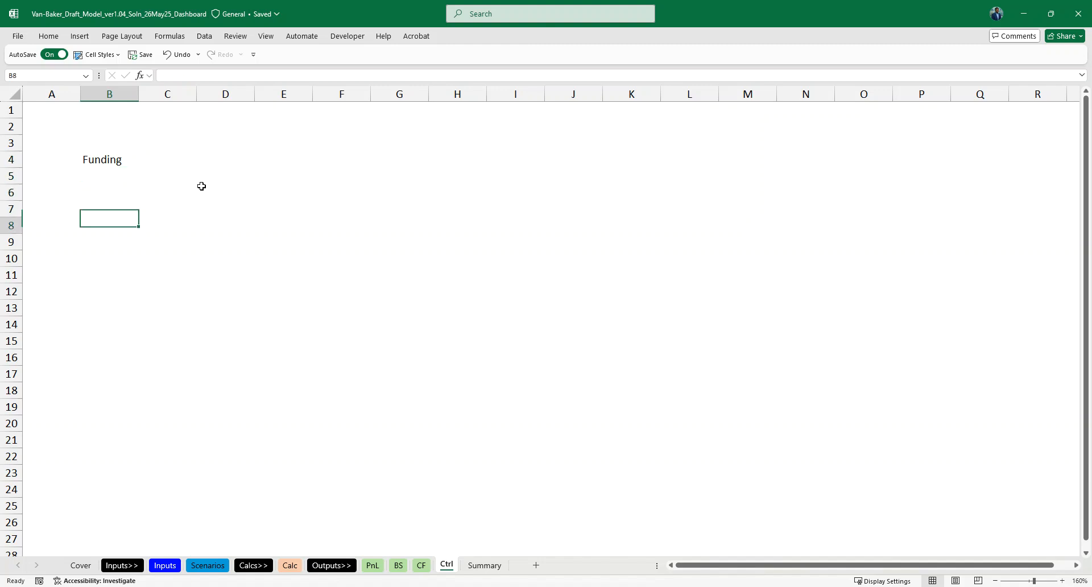
pyautogui.press('Up')
pyautogui.press('Up')
pyautogui.press('Up')
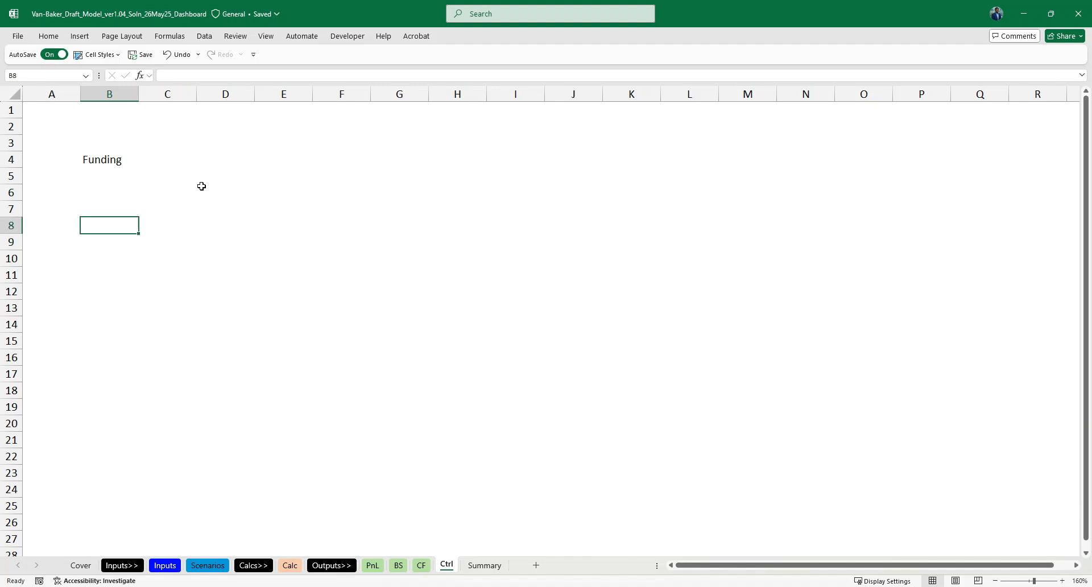
pyautogui.press('Down')
pyautogui.press('Up')
pyautogui.press('Up')
pyautogui.press('Down')
pyautogui.press('Down')
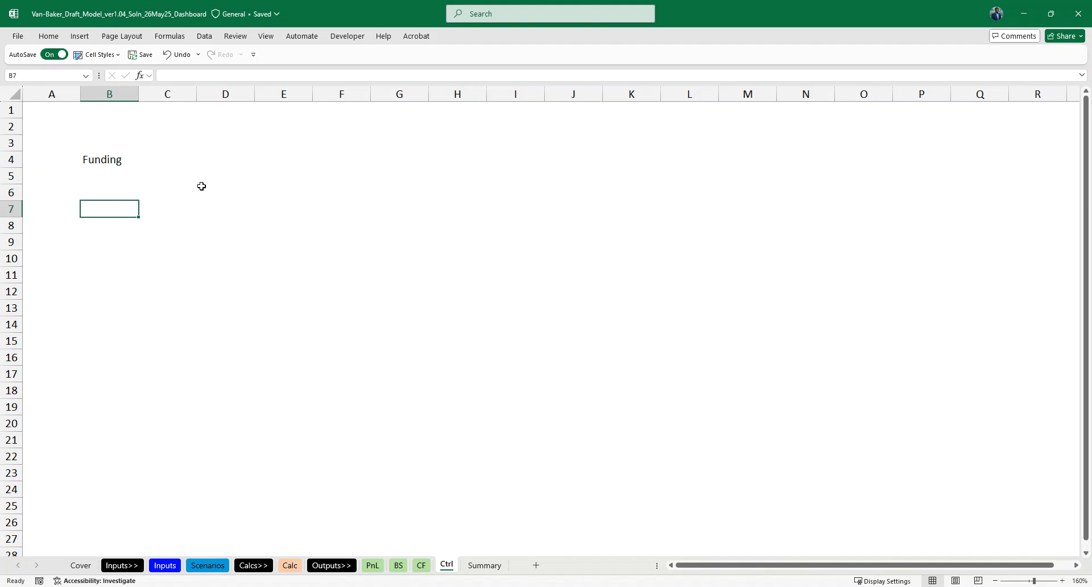
pyautogui.write('UOF')
pyautogui.press('BackSpace')
pyautogui.press('BackSpace')
pyautogui.press('BackSpace')
pyautogui.write('Use of funds')
pyautogui.hotkey('ctrl', 'Return')
pyautogui.scroll(1, 202, 186)
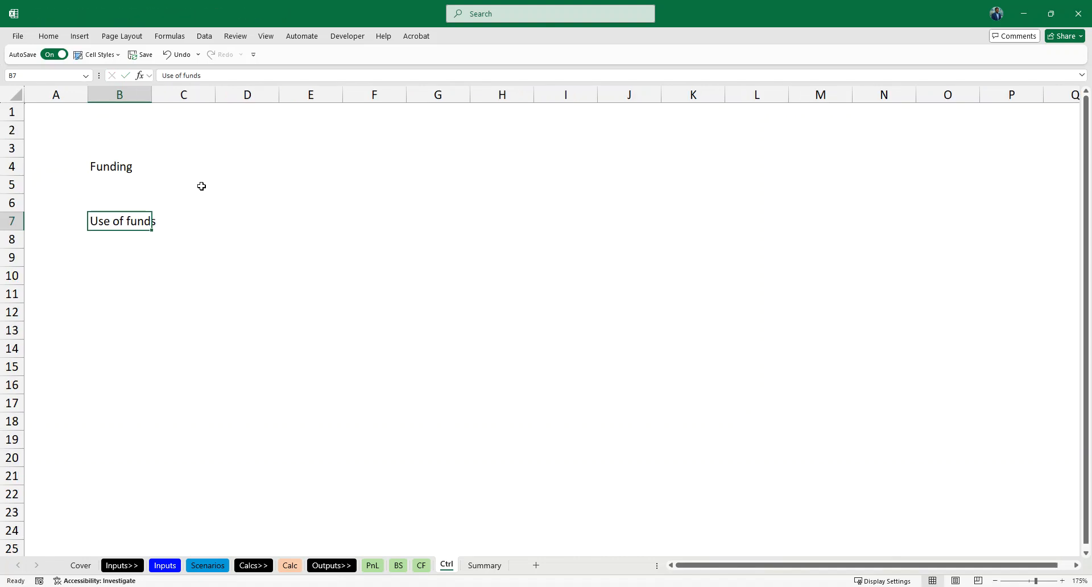
pyautogui.scroll(2, 201, 186)
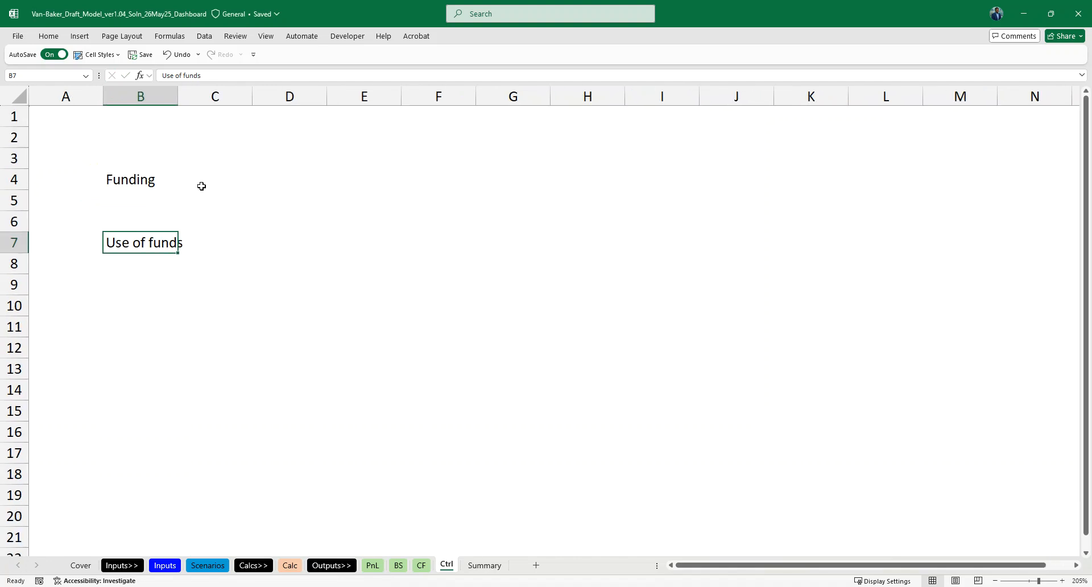
# Move the "Use of funds" label from B7 down to cell B10.
pyautogui.hotkey('ctrl', 'c')
pyautogui.press('Down')
pyautogui.press('Down')
pyautogui.press('Down')
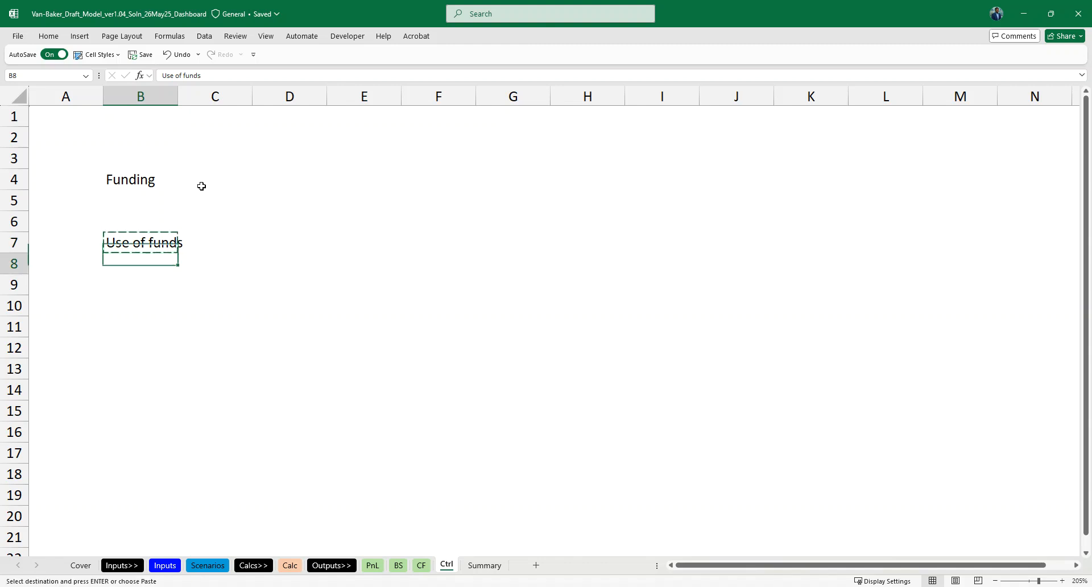
pyautogui.press('Return')
# Enter the label "Costs of funding" in cell B6, between the two existing labels.
pyautogui.press('Up')
pyautogui.press('Up')
pyautogui.press('Up')
pyautogui.press('Up')
pyautogui.press('Up')
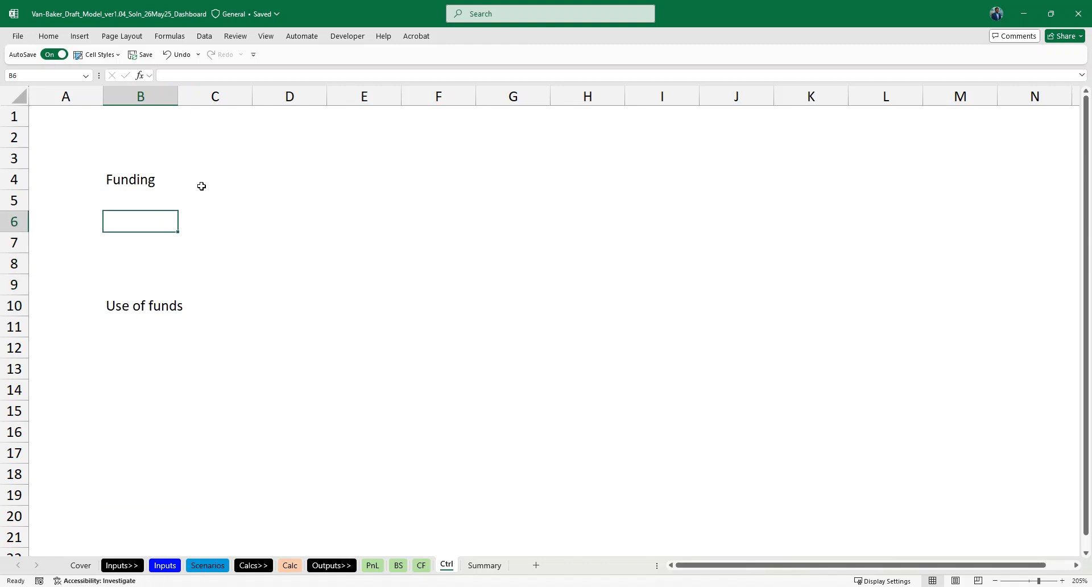
pyautogui.press('Down')
pyautogui.write('Costs of funding')
pyautogui.hotkey('ctrl', 'Return')
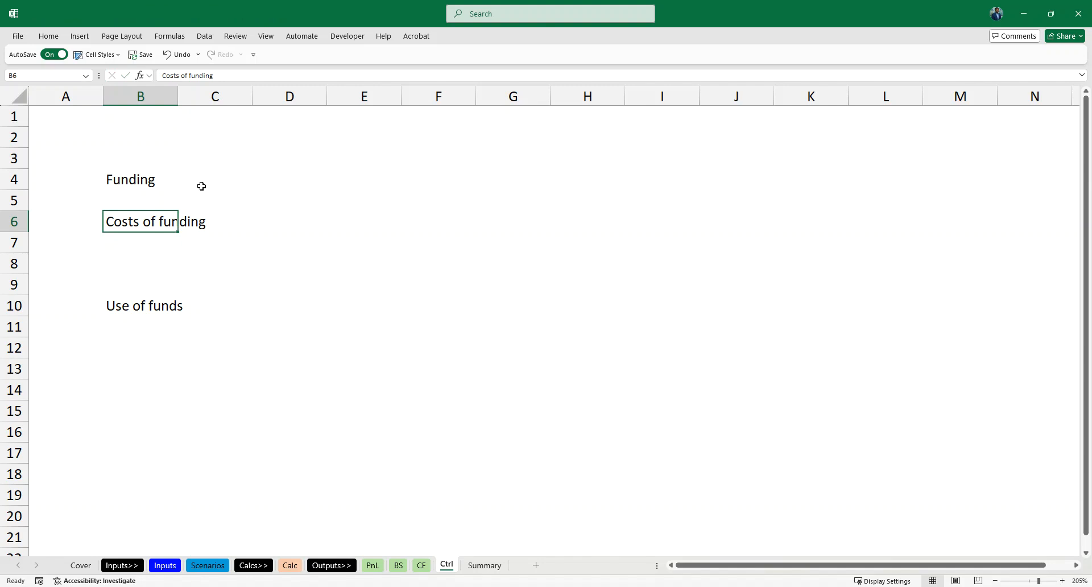
# Move the "Use of funds" label from B10 up to cell B9.
pyautogui.press('Down')
pyautogui.press('Down')
pyautogui.press('Down')
pyautogui.press('Down')
pyautogui.hotkey('ctrl', 'c')
pyautogui.press('Up')
pyautogui.press('Up')
pyautogui.press('Up')
pyautogui.press('Down')
pyautogui.press('Down')
pyautogui.press('Return')
# Try the "Costs of funding" label in cell B7, and return it to B6.
pyautogui.press('Up')
pyautogui.press('Up')
pyautogui.press('Up')
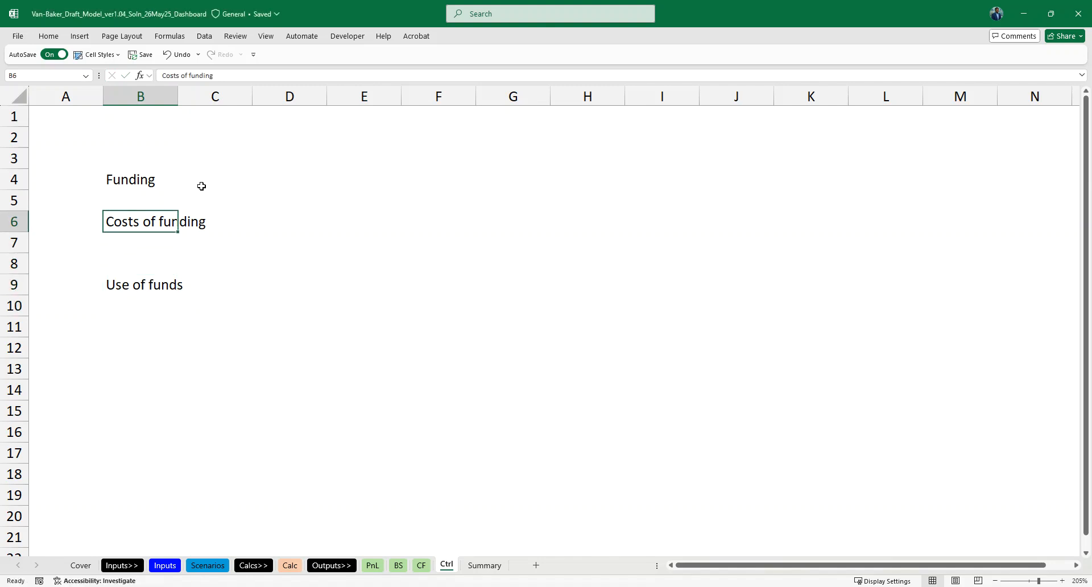
pyautogui.press('Down')
pyautogui.press('Up')
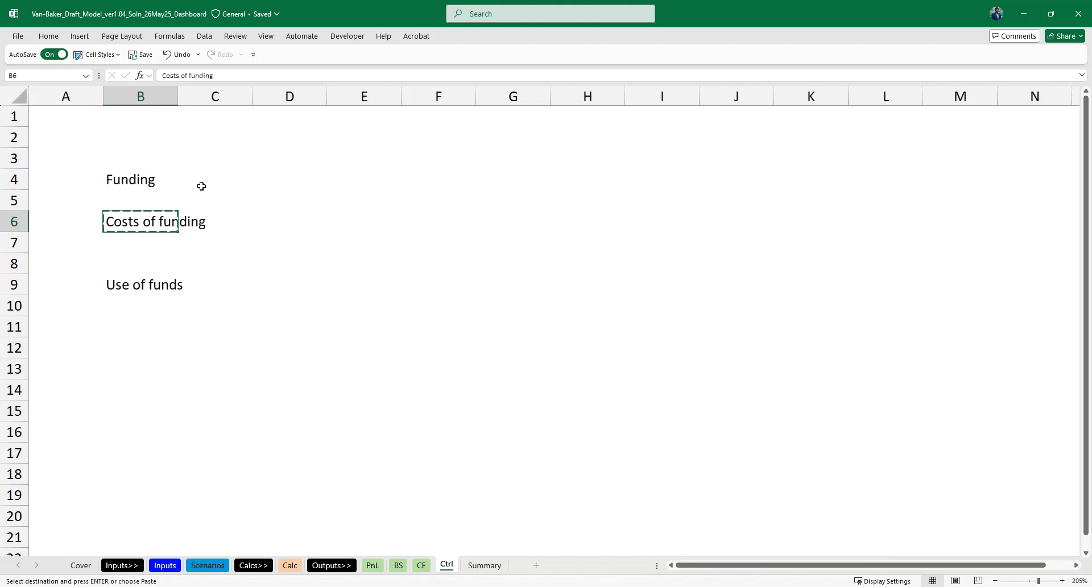
pyautogui.press('Down')
pyautogui.press('Up')
pyautogui.hotkey('ctrl', 'x')
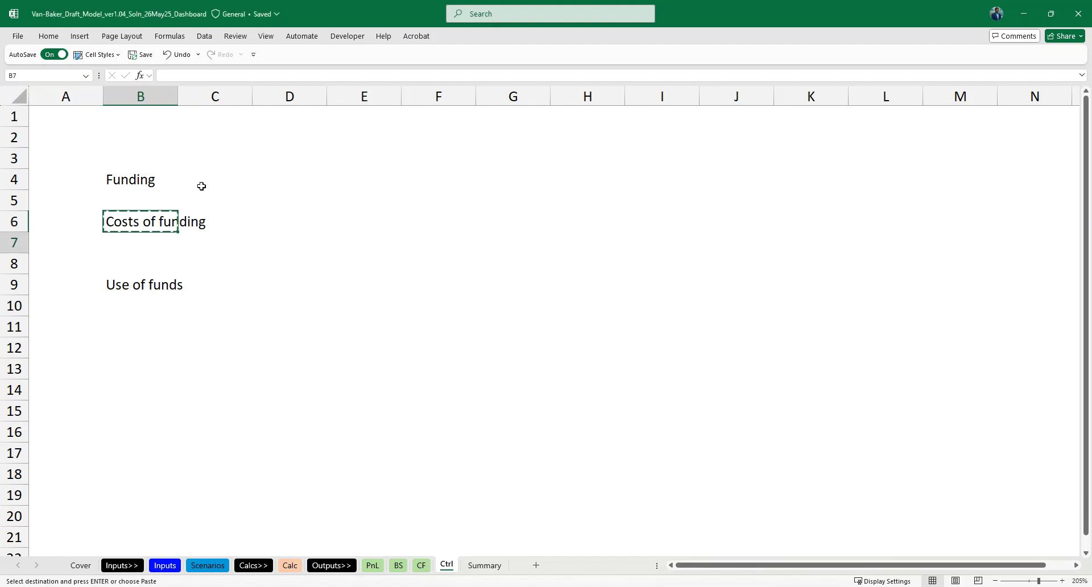
pyautogui.press('Down')
pyautogui.hotkey('ctrl', 'v')
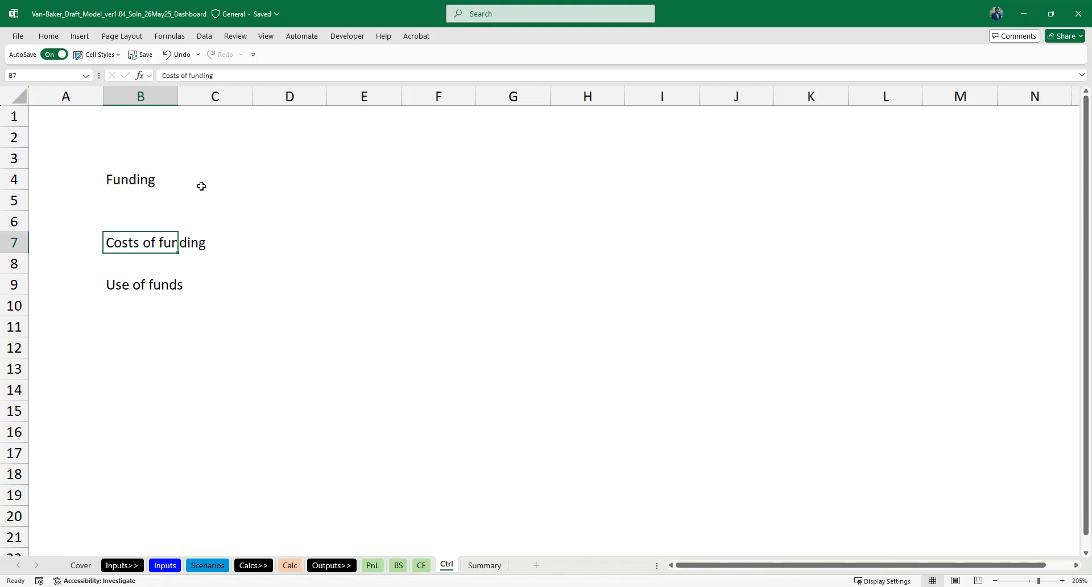
pyautogui.hotkey('ctrl', 'x')
pyautogui.press('Up')
pyautogui.hotkey('ctrl', 'v')
# Move the "Use of funds" label from B9 to B8, leaving one blank row below "Costs of funding".
pyautogui.press('Down')
pyautogui.press('Down')
pyautogui.press('Down')
pyautogui.hotkey('ctrl', 'x')
pyautogui.press('Up')
pyautogui.hotkey('ctrl', 'v')
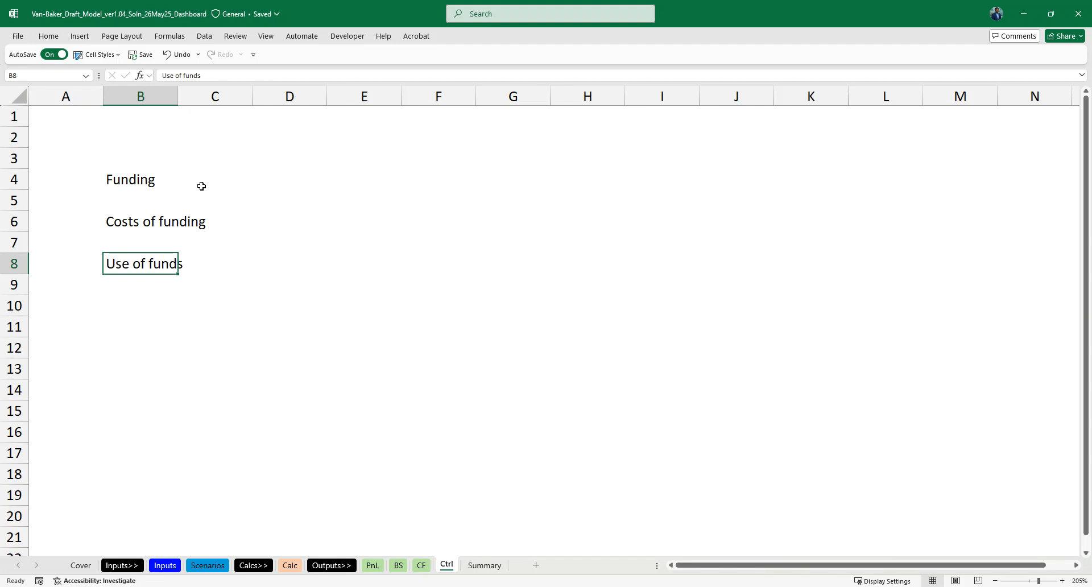
pyautogui.press('Down')
pyautogui.press('Down')
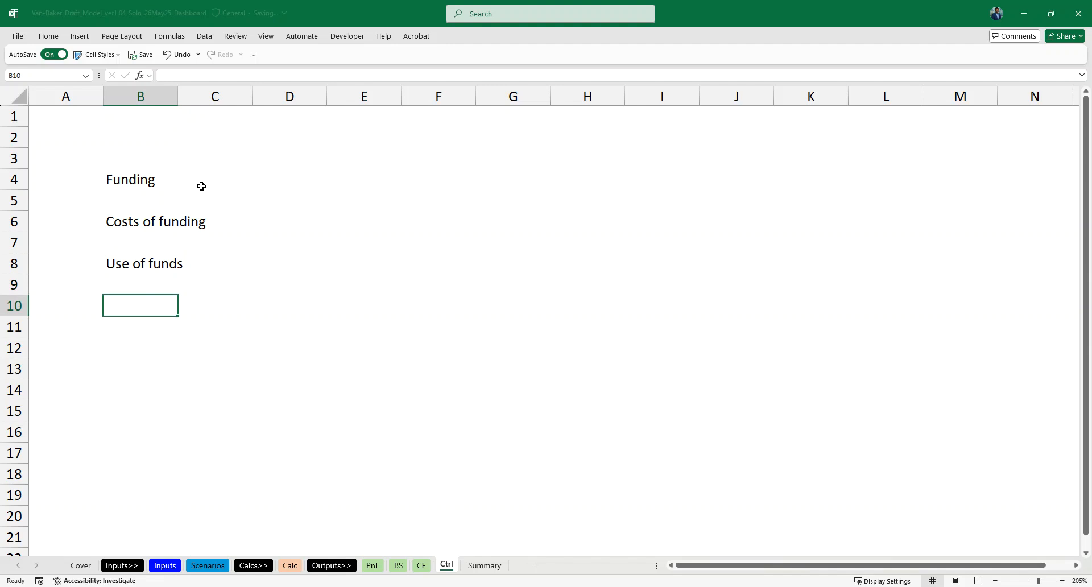
pyautogui.write('Operation')
pyautogui.press('BackSpace')
pyautogui.press('BackSpace')
pyautogui.press('BackSpace')
pyautogui.press('BackSpace')
pyautogui.press('BackSpace')
pyautogui.press('BackSpace')
pyautogui.press('BackSpace')
pyautogui.press('BackSpace')
pyautogui.press('BackSpace')
pyautogui.press('Escape')
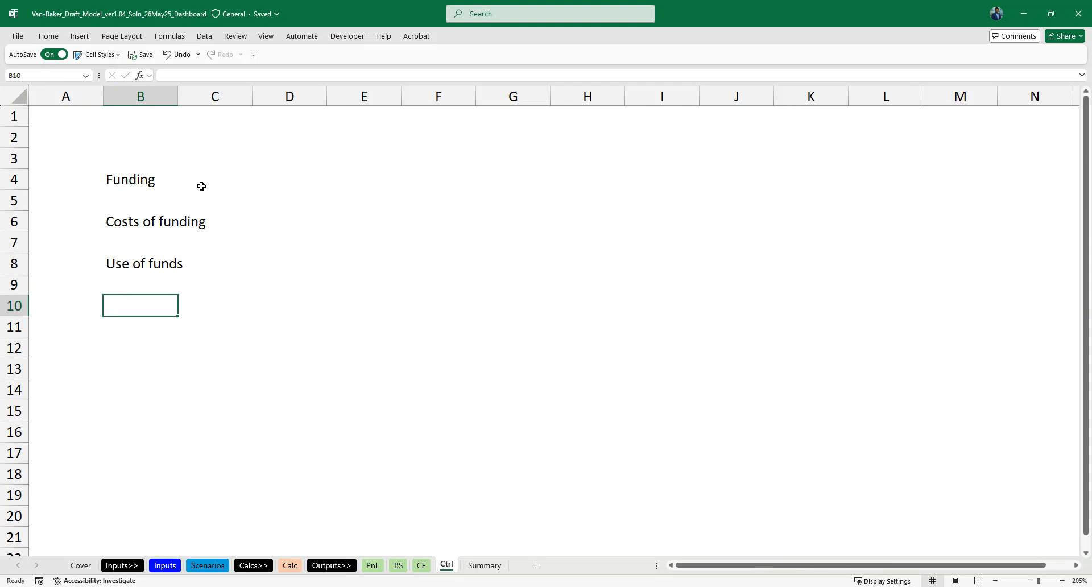
# Draw a rectangle about 2.01" high and 1.67" wide over the three funding labels, spanning columns A to D.
pyautogui.click(80, 37)
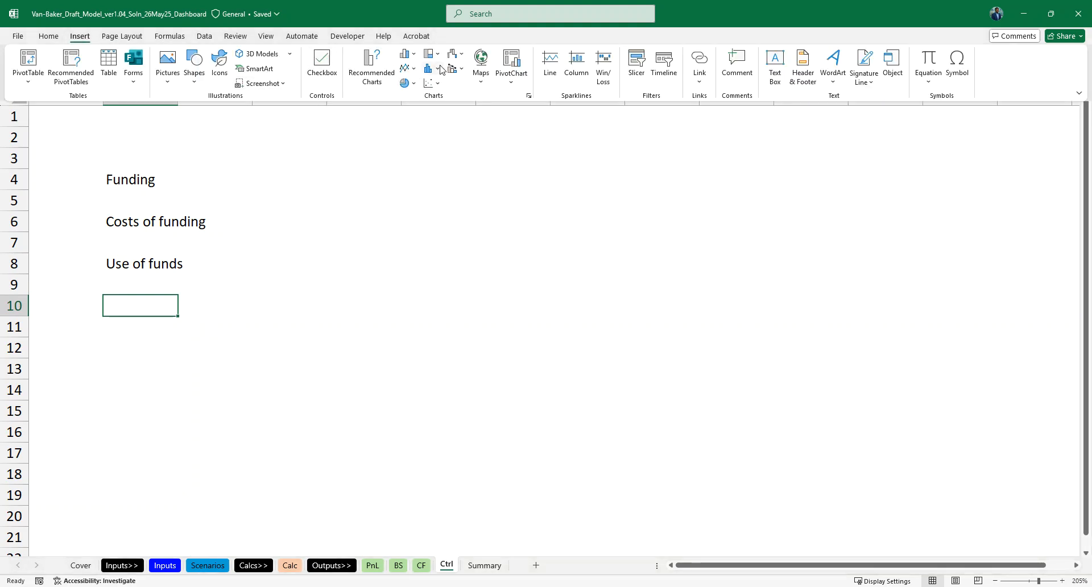
pyautogui.click(189, 85)
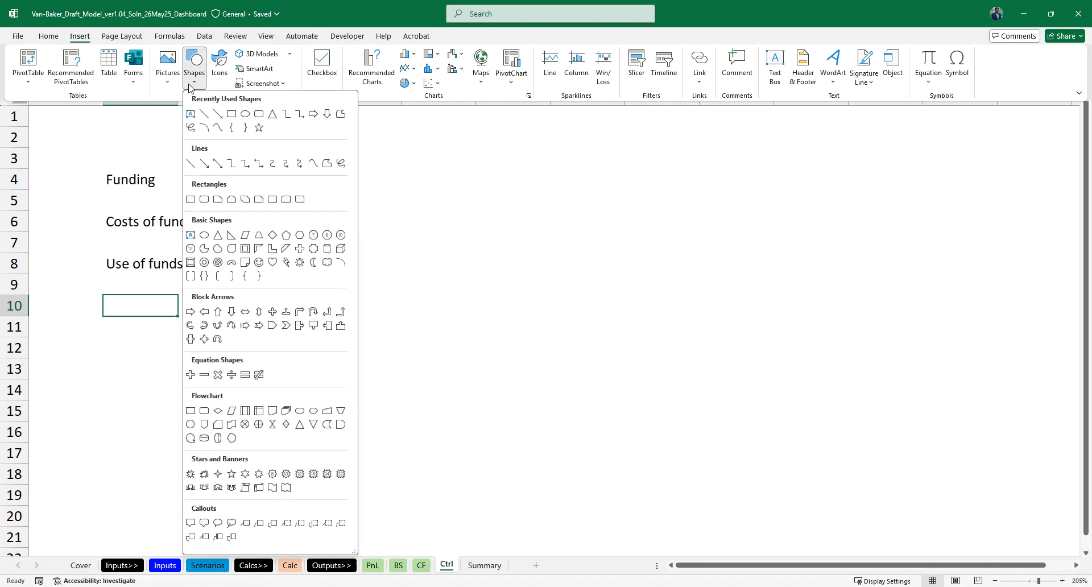
pyautogui.click(231, 114)
pyautogui.moveTo(80, 144); pyautogui.dragTo(269, 369)
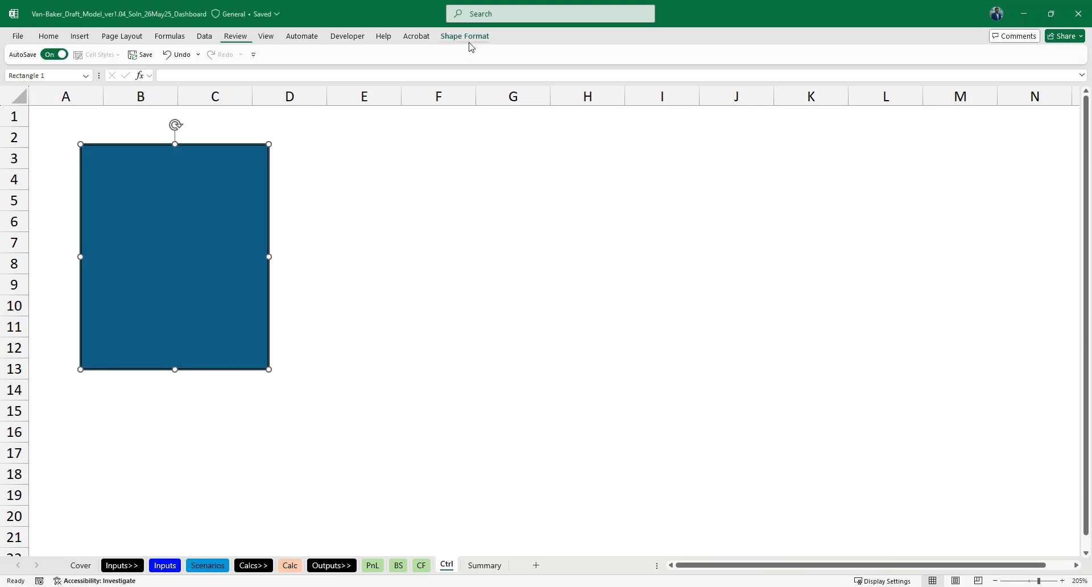
# Remove the rectangle's fill and apply a thinner outline weight.
pyautogui.press('Escape')
pyautogui.click(222, 207)
pyautogui.click(465, 36)
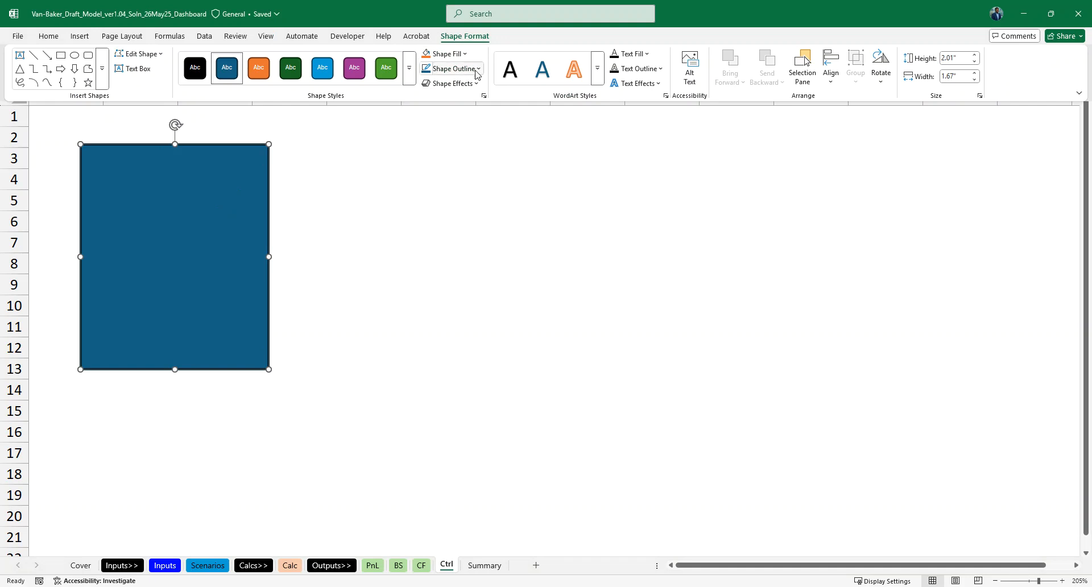
pyautogui.click(448, 53)
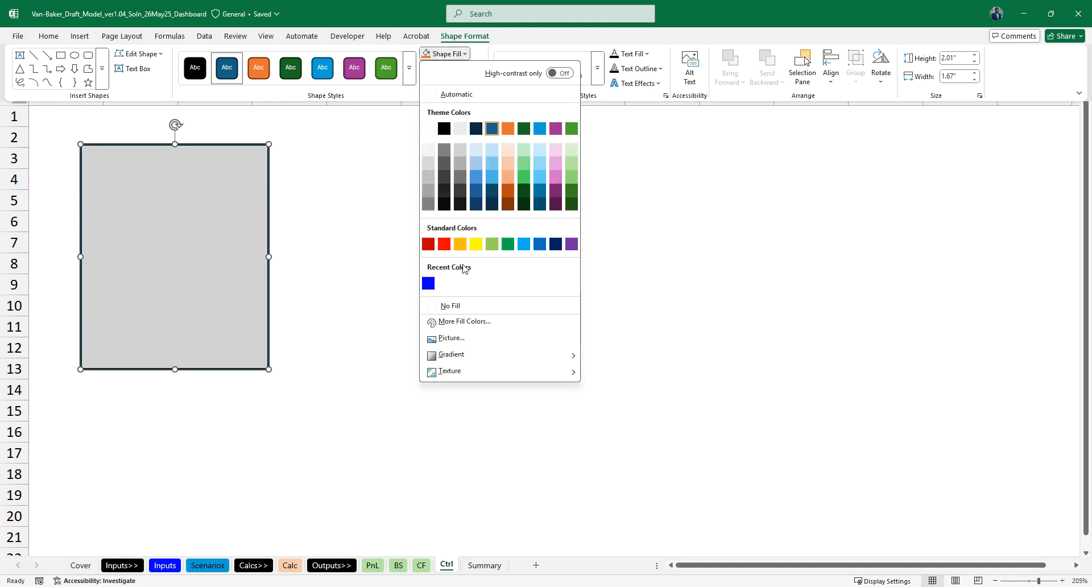
pyautogui.click(470, 308)
pyautogui.click(452, 68)
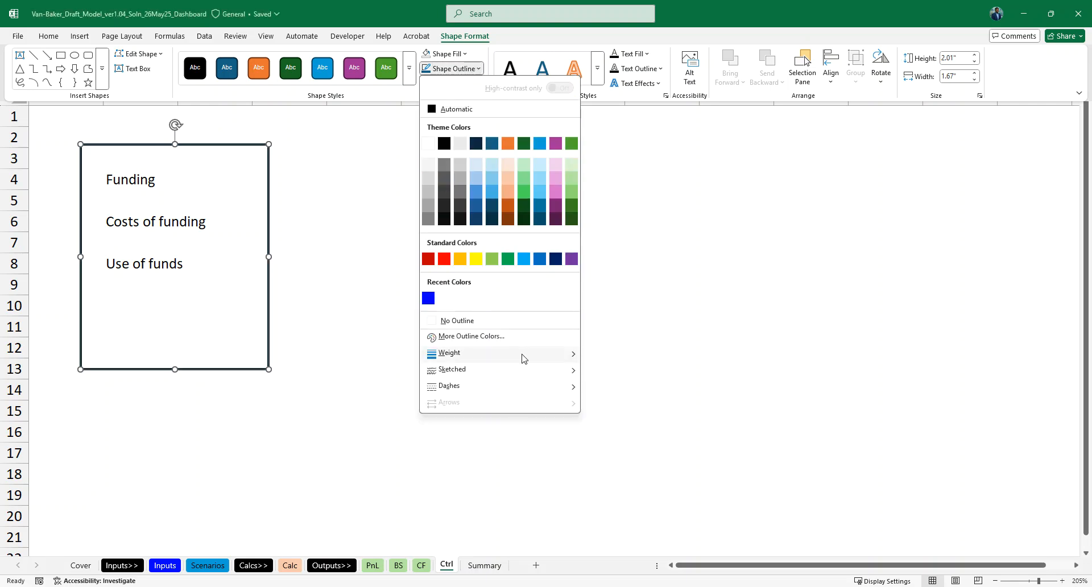
pyautogui.moveTo(522, 359)
pyautogui.click(617, 390)
pyautogui.hotkey('ctrl', 'F1')
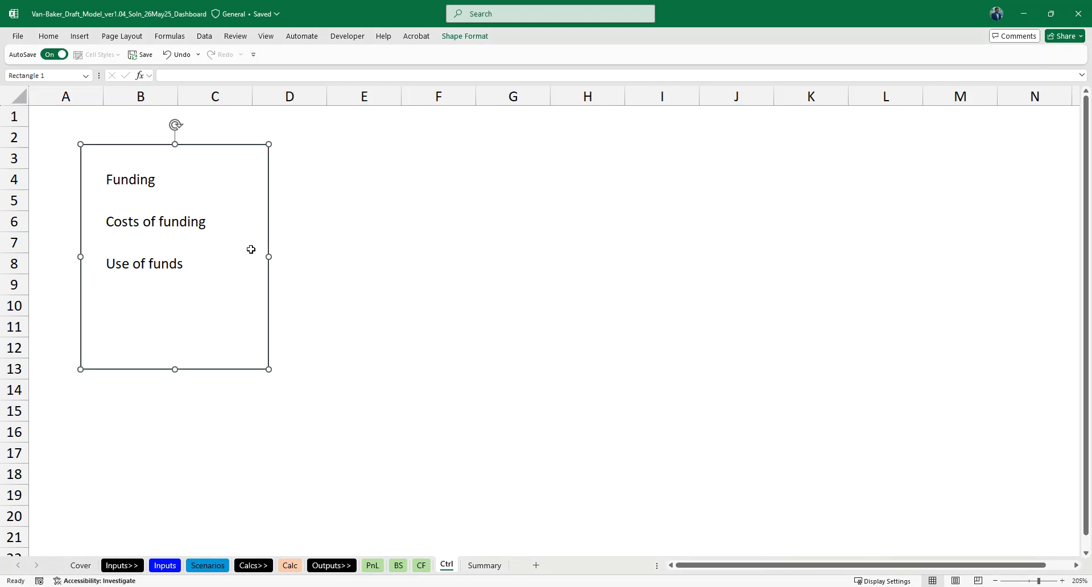
# Narrow the rectangle around the labels to end in column C, and place a shorter copy across columns J to L, rows 3 to 7.
pyautogui.moveTo(268, 256); pyautogui.dragTo(407, 233)
pyautogui.moveTo(332, 370); pyautogui.dragTo(324, 236)
pyautogui.click(286, 186)
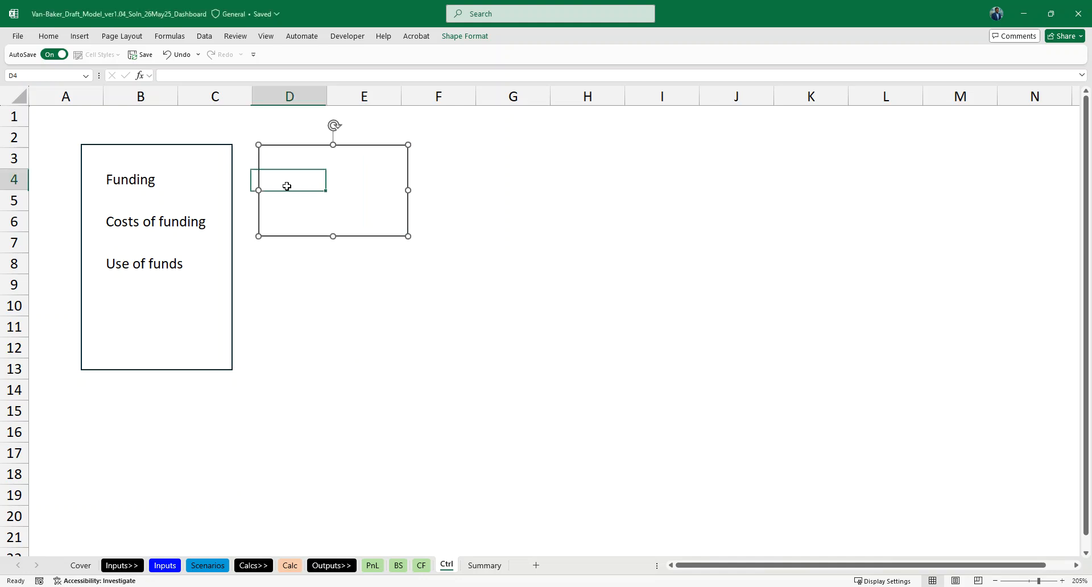
pyautogui.press('Right')
pyautogui.moveTo(407, 212); pyautogui.dragTo(861, 215)
# Enter the heading "Operational assumptions" in cell D3.
pyautogui.click(292, 151)
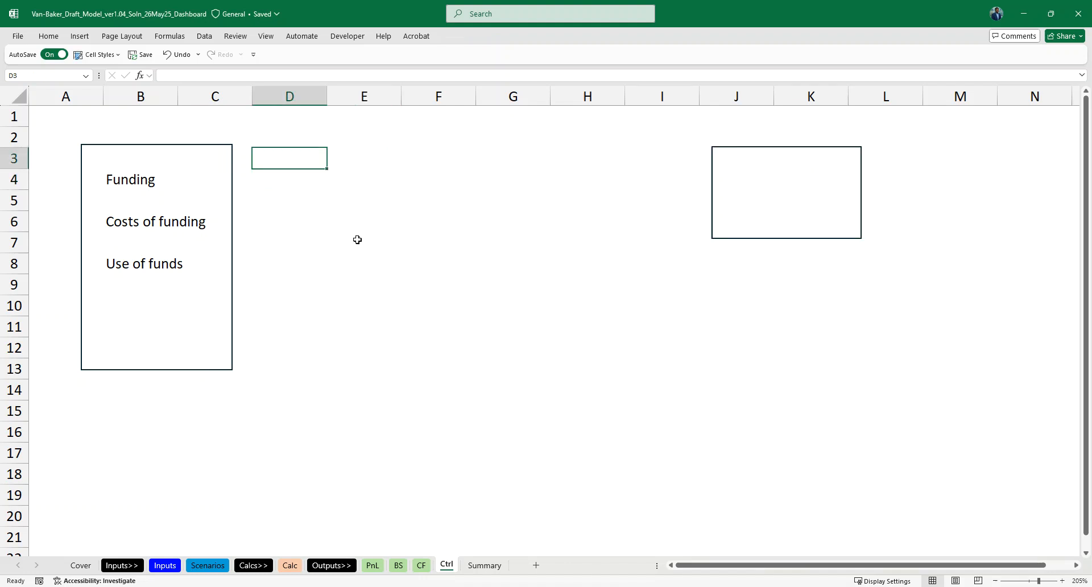
pyautogui.write('Ope')
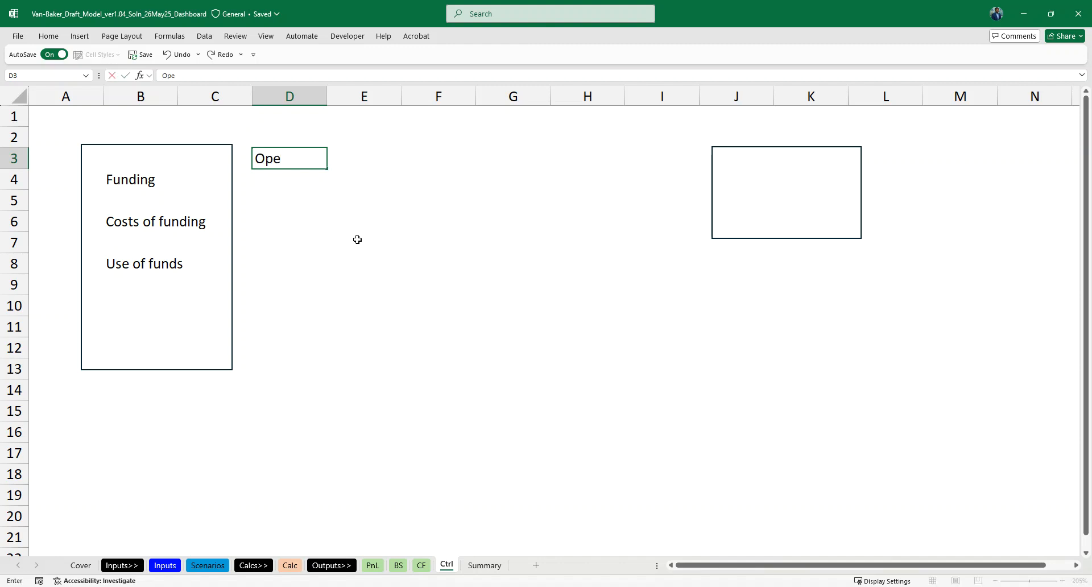
pyautogui.write('rational assumptions')
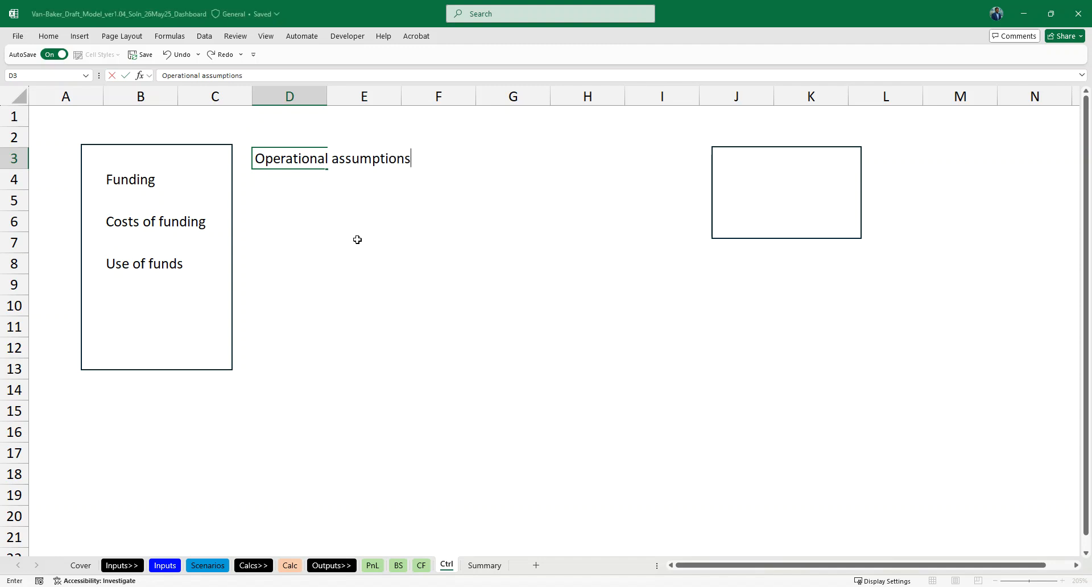
pyautogui.press('Return')
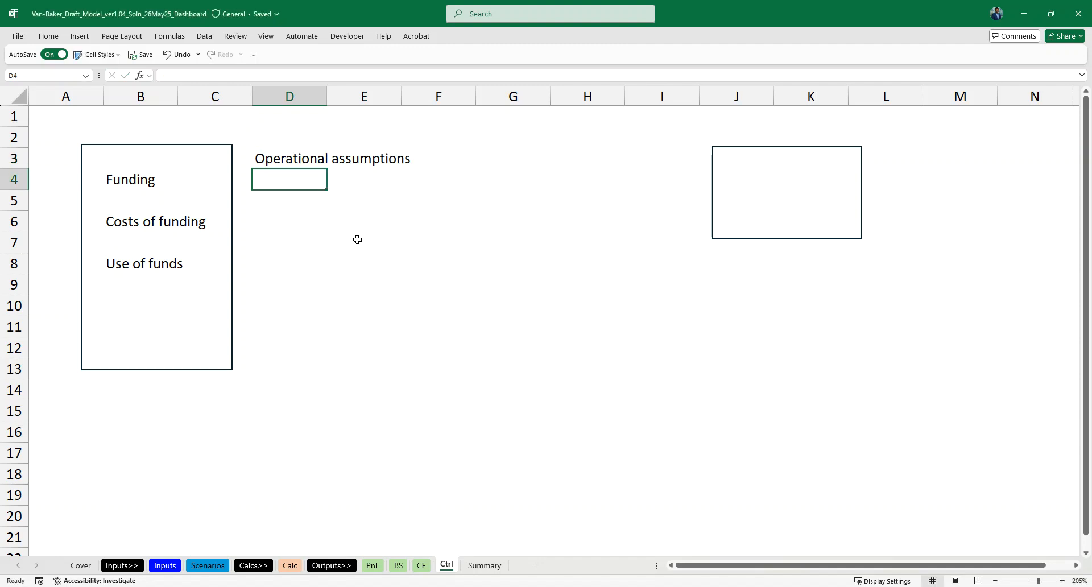
# Add the sub-items "- Macro overview" in D4 and "- Operational inputs" in D5, each with a leading space.
pyautogui.write("' - ")
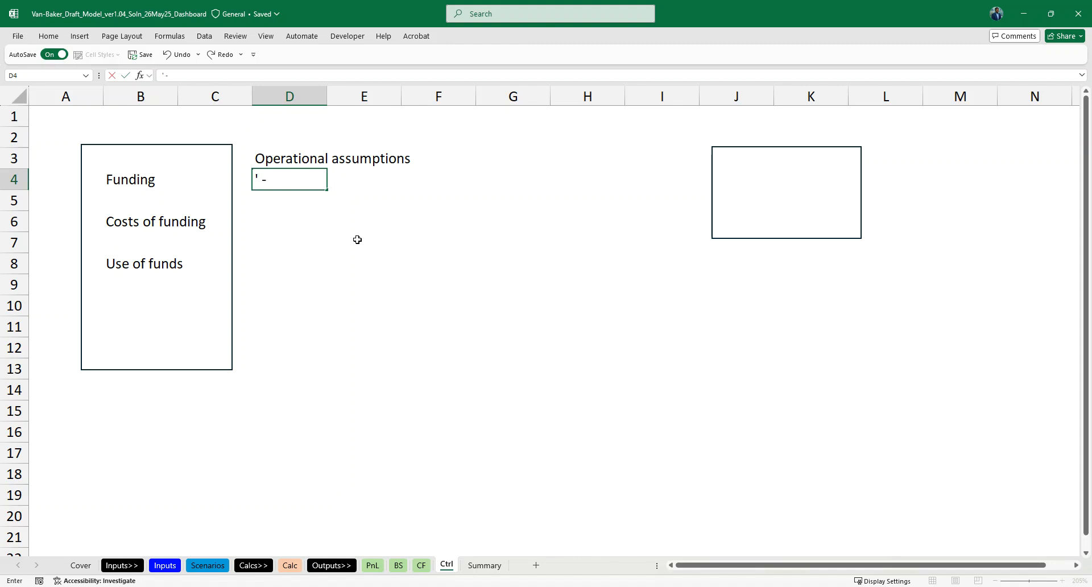
pyautogui.write('Macro overview')
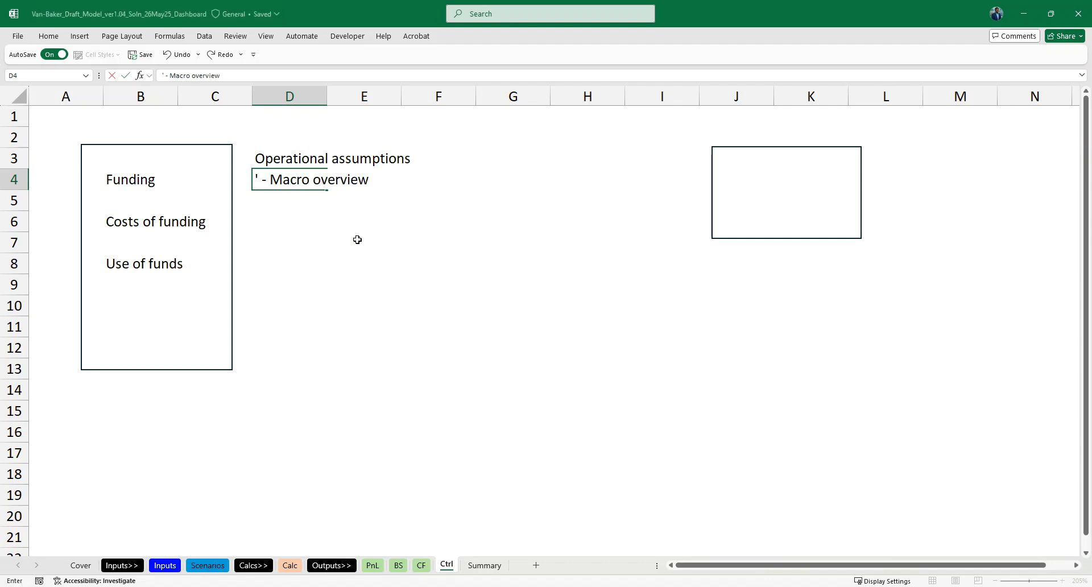
pyautogui.write(' |')
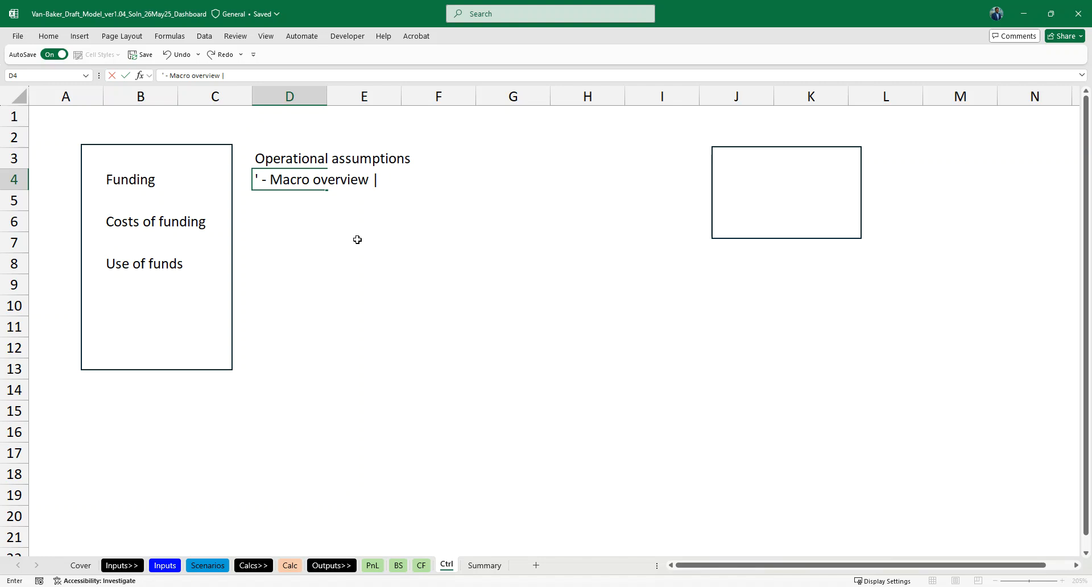
pyautogui.press('BackSpace')
pyautogui.press('BackSpace')
pyautogui.press('Return')
pyautogui.write("' - Oper")
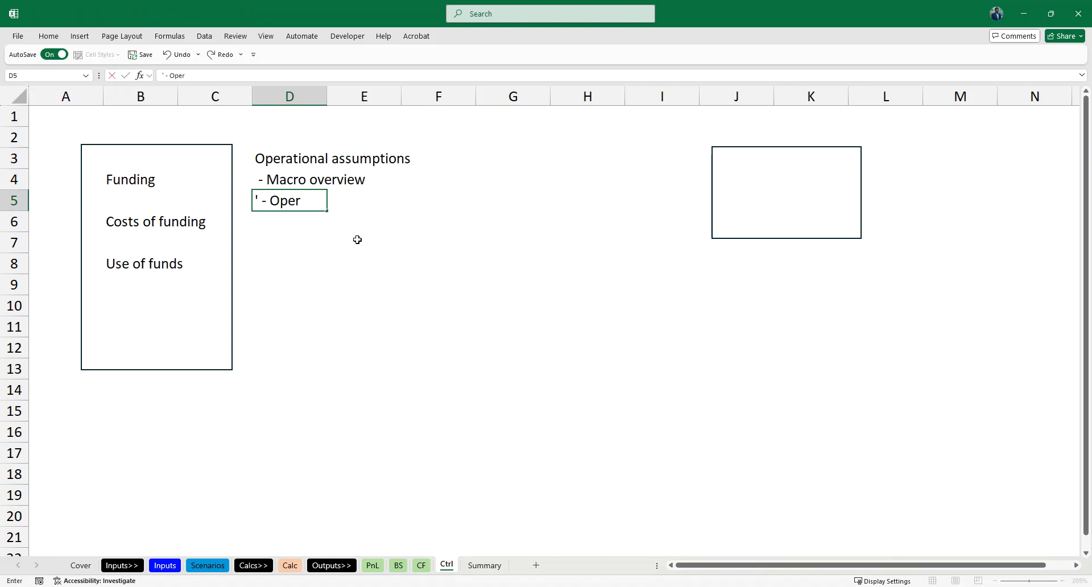
pyautogui.write('ational inputs')
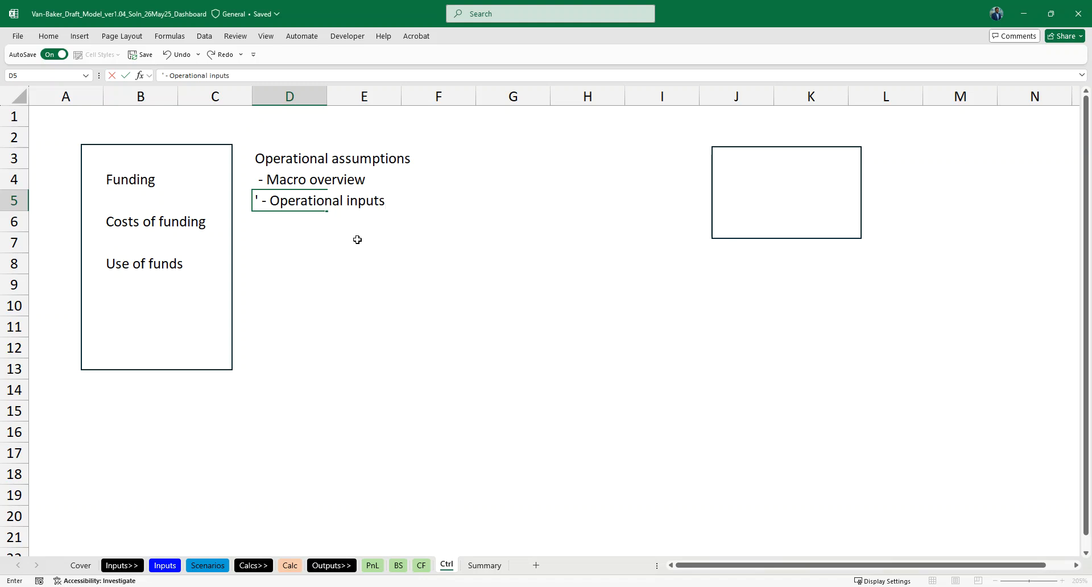
pyautogui.press('Return')
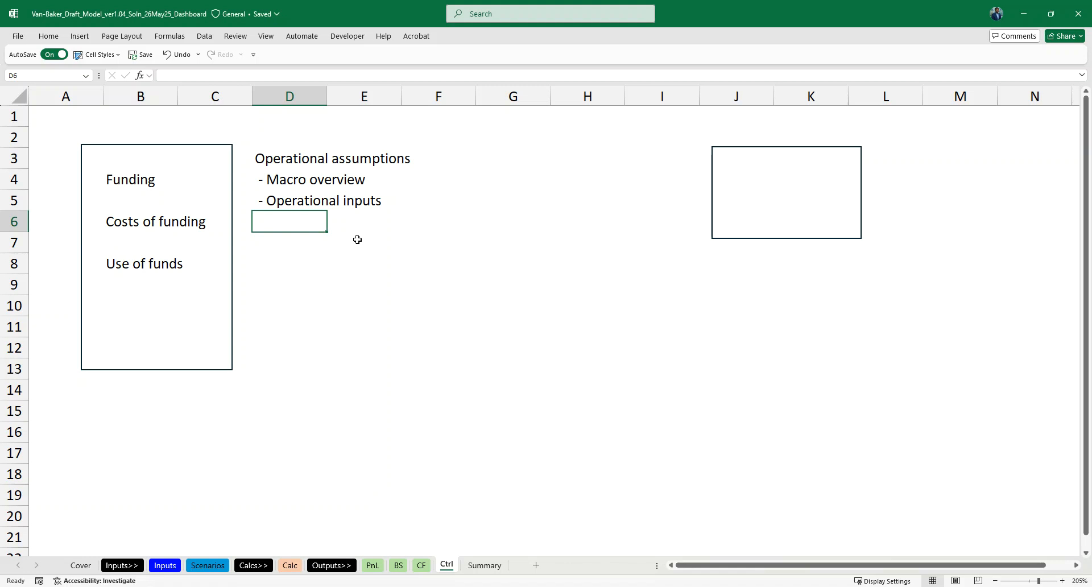
# Enter the heading "Financial output" in D7, leaving one blank row below the operational items.
pyautogui.press('Up')
pyautogui.press('Up')
pyautogui.press('Up')
pyautogui.hotkey('ctrl', 'c')
pyautogui.press('Down')
pyautogui.press('Down')
pyautogui.press('Down')
pyautogui.press('Down')
pyautogui.hotkey('ctrl', 'v')
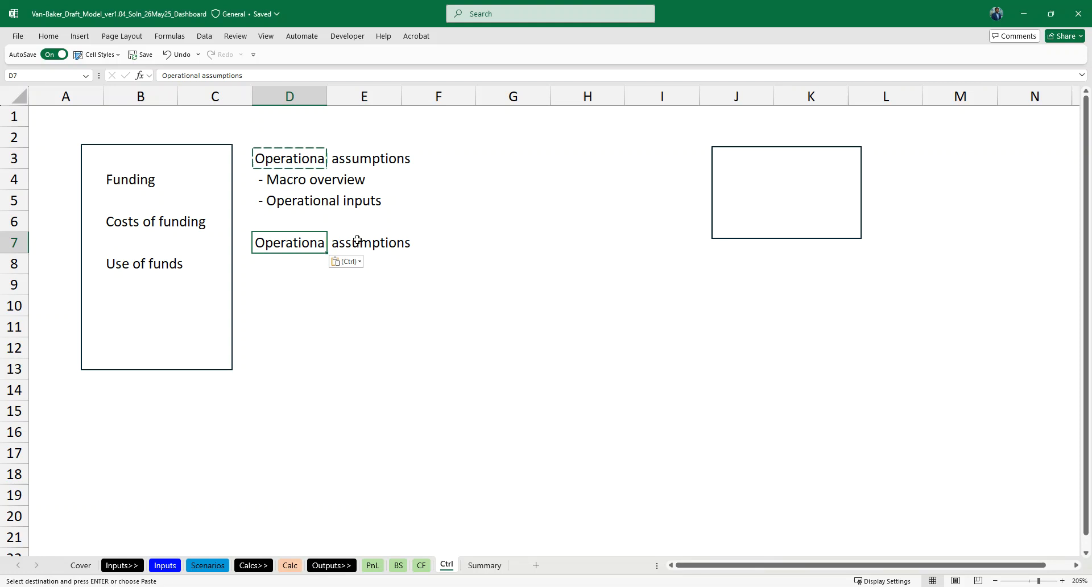
pyautogui.write('Fi')
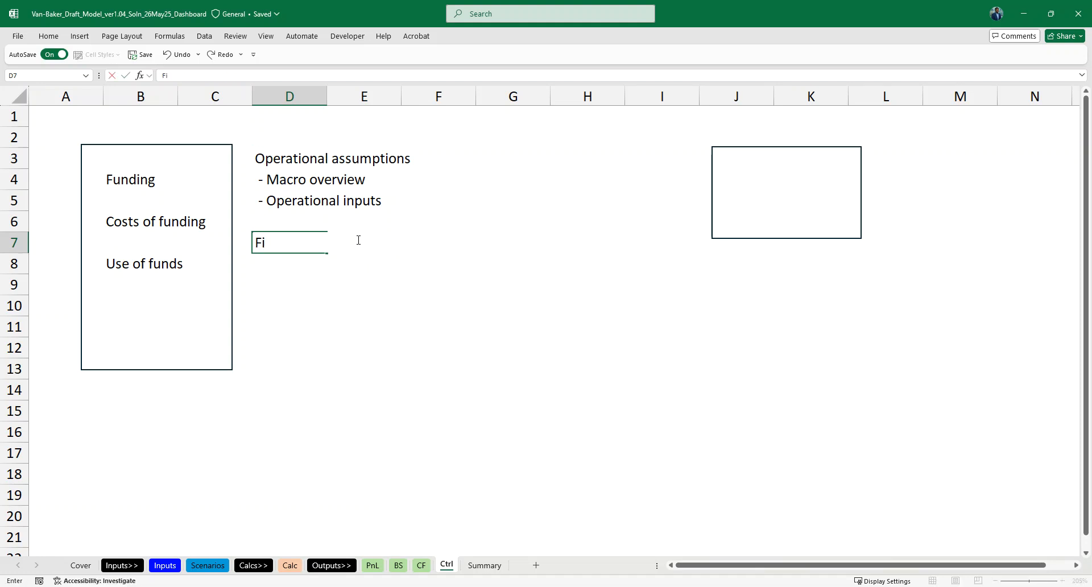
pyautogui.write('nancial o')
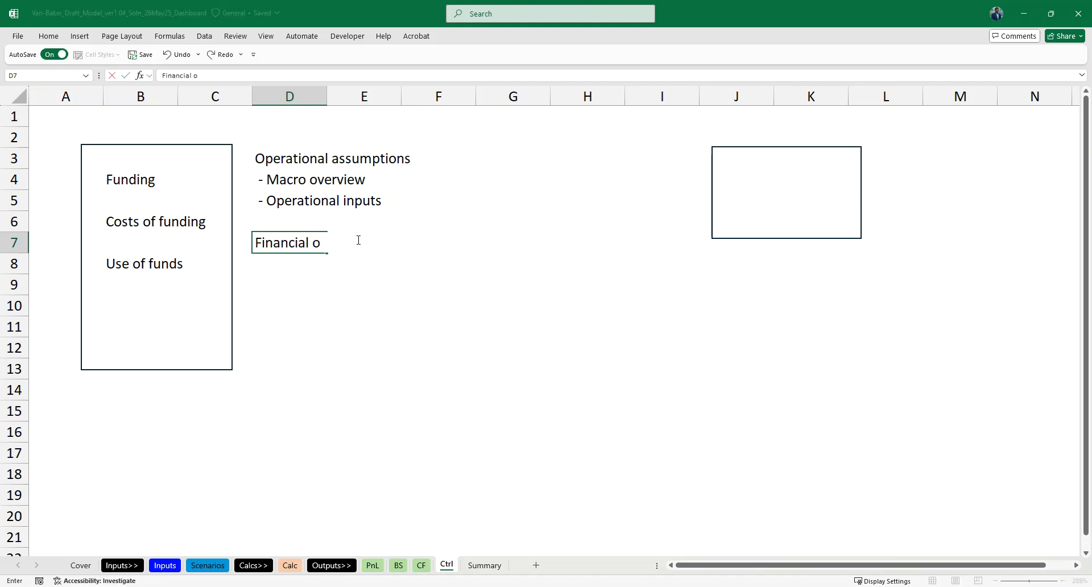
pyautogui.write('utput')
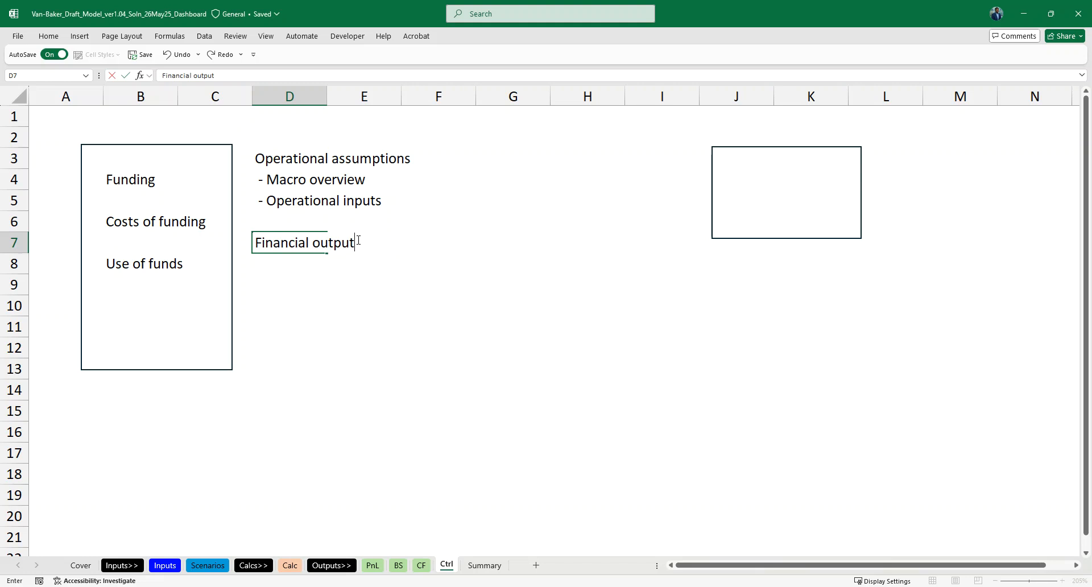
pyautogui.hotkey('ctrl', 'Return')
# Insert a blank column before the operational labels and shrink it to a narrow spacer.
pyautogui.click(290, 94)
pyautogui.hotkey('ctrl', '+')
pyautogui.moveTo(327, 101); pyautogui.dragTo(274, 109)
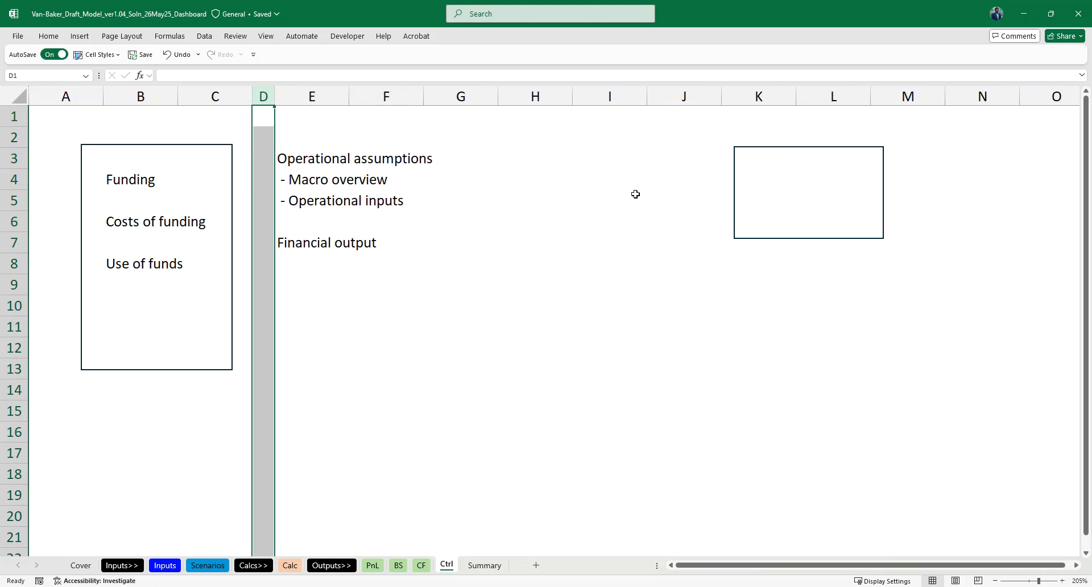
# Move the empty rectangle over the operational labels and enlarge it to enclose everything down to "Financial output".
pyautogui.click(736, 188)
pyautogui.moveTo(736, 188); pyautogui.dragTo(246, 184)
pyautogui.moveTo(395, 234); pyautogui.dragTo(463, 267)
# Add the sub-item "- Other inputs" in cell E6.
pyautogui.click(297, 214)
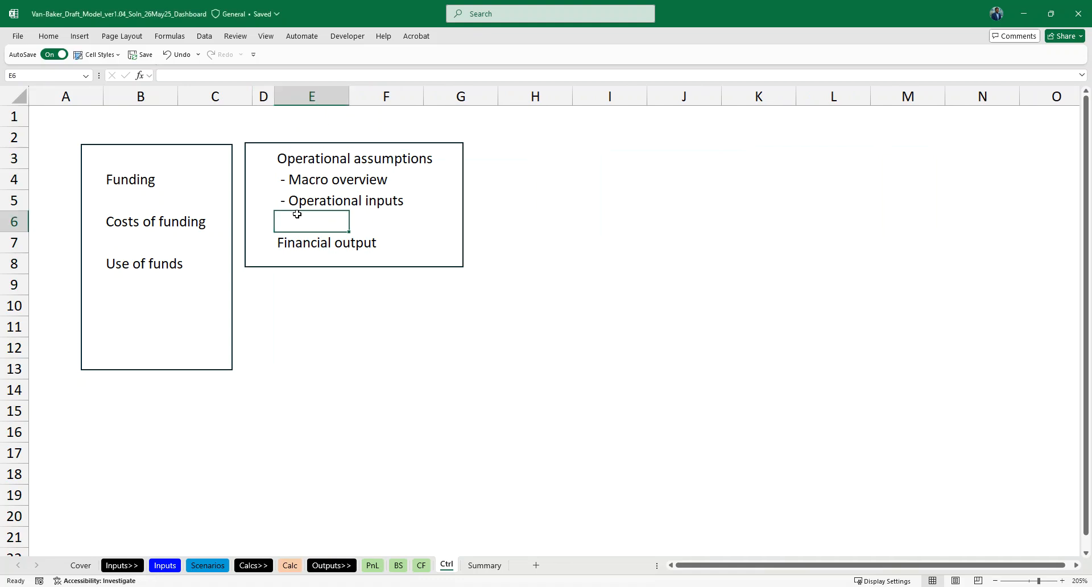
pyautogui.write("'- other")
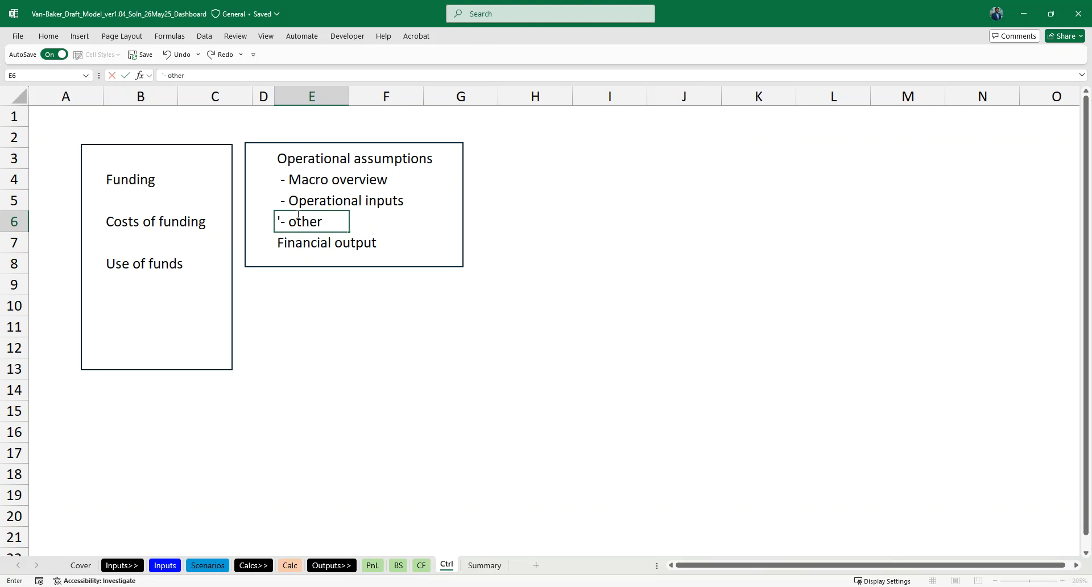
pyautogui.press('BackSpace')
pyautogui.press('BackSpace')
pyautogui.press('BackSpace')
pyautogui.write('Other inputs')
pyautogui.press('Return')
# Move the "Financial output" heading from E7 to E8 and shift the rectangle aside to columns G to J.
pyautogui.hotkey('ctrl', 'x')
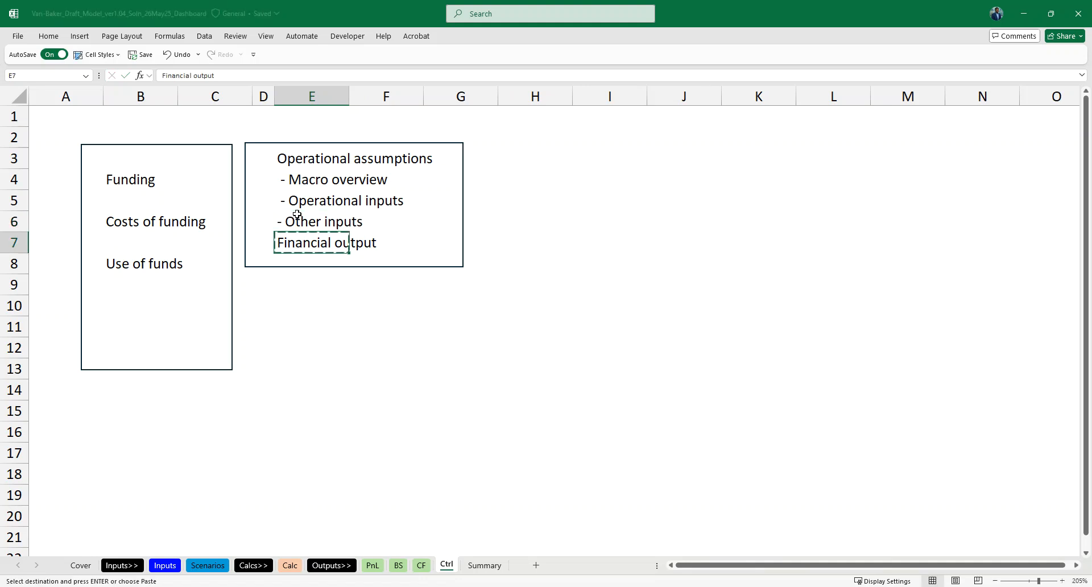
pyautogui.press('Down')
pyautogui.hotkey('ctrl', 'v')
pyautogui.press('Down')
pyautogui.click(413, 267)
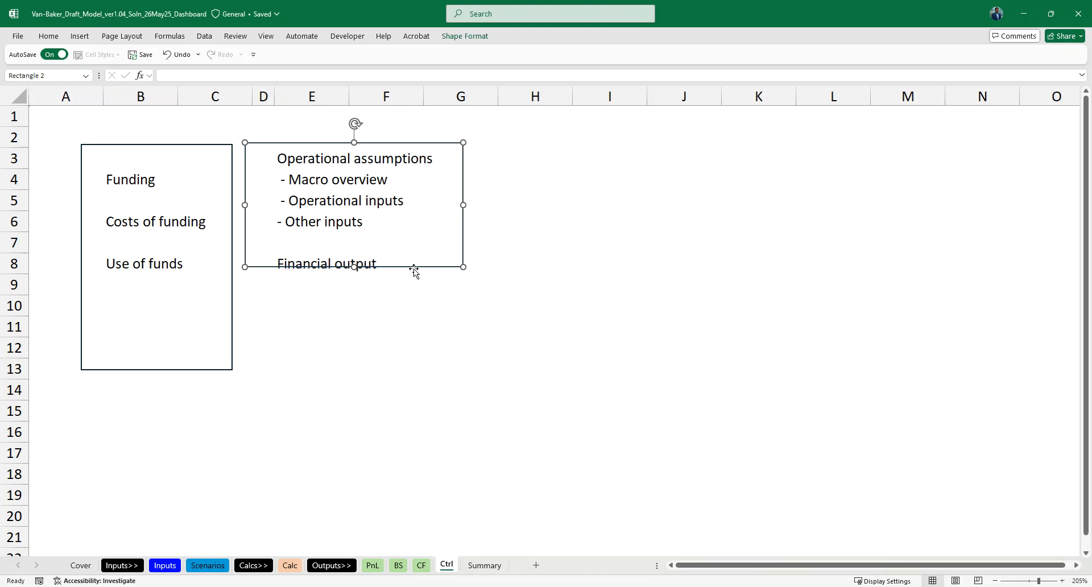
pyautogui.moveTo(462, 238); pyautogui.dragTo(699, 242)
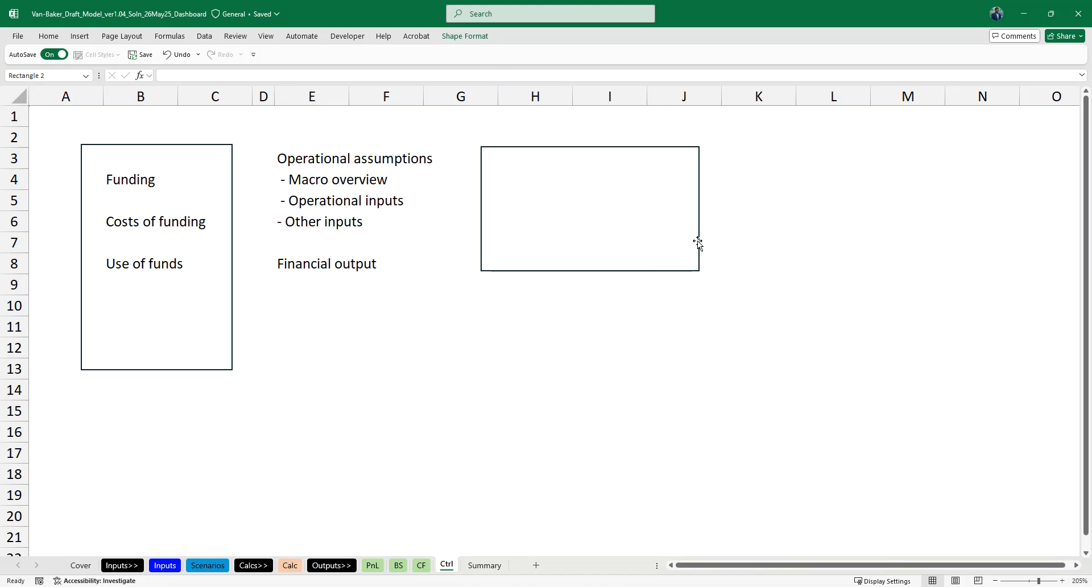
# Add the sub-item "- PnL" with a leading space in E9, under "Financial output".
pyautogui.click(286, 291)
pyautogui.write("' - PnL")
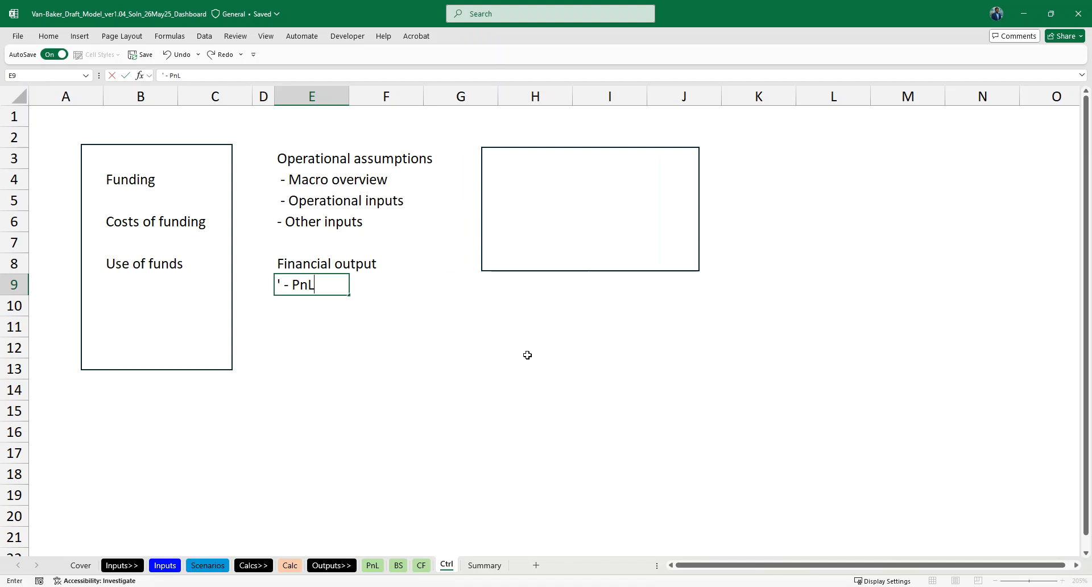
pyautogui.press('Return')
# Duplicate the "- PnL" item into E10 and change its text to "- BS".
pyautogui.hotkey('ctrl', 'd')
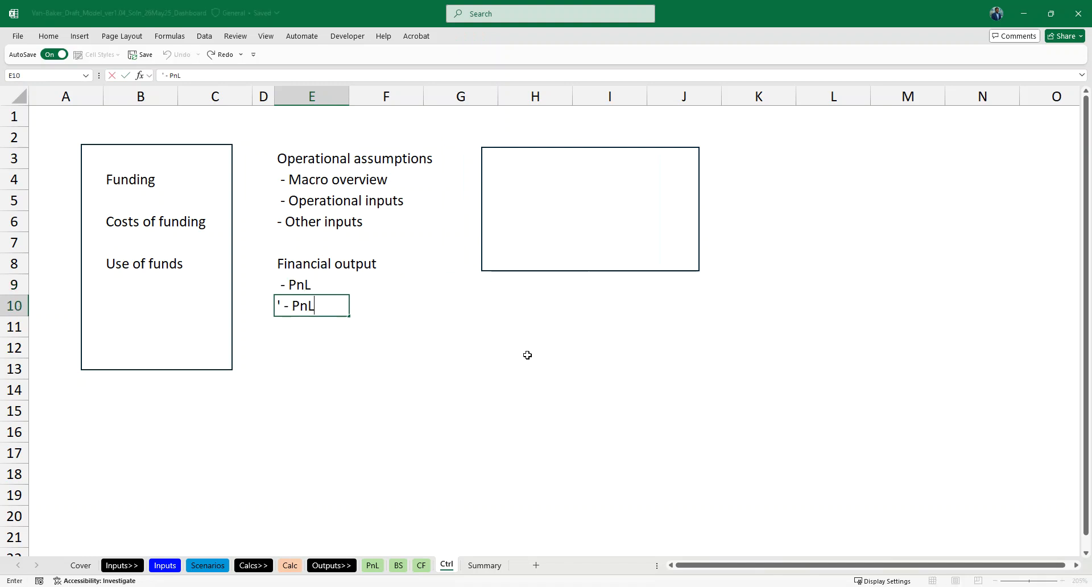
pyautogui.hotkey('shift', 'Left')
pyautogui.hotkey('shift', 'Left')
pyautogui.hotkey('shift', 'Left')
pyautogui.press('Right')
pyautogui.press('Right')
pyautogui.press('Left')
pyautogui.press('Left')
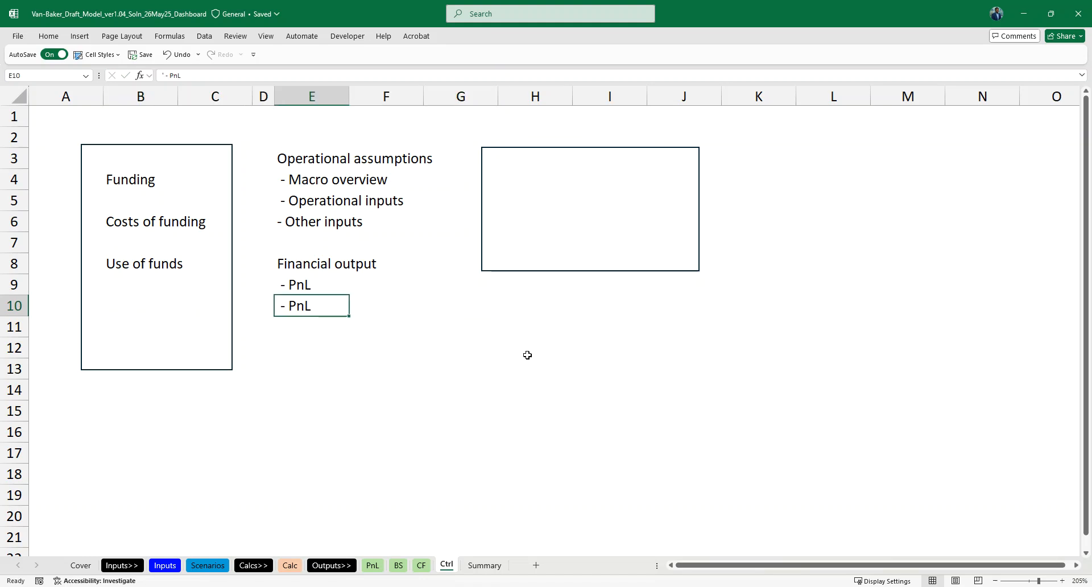
pyautogui.press('F2')
pyautogui.hotkey('ctrl', 'shift', 'Left')
pyautogui.write('BS')
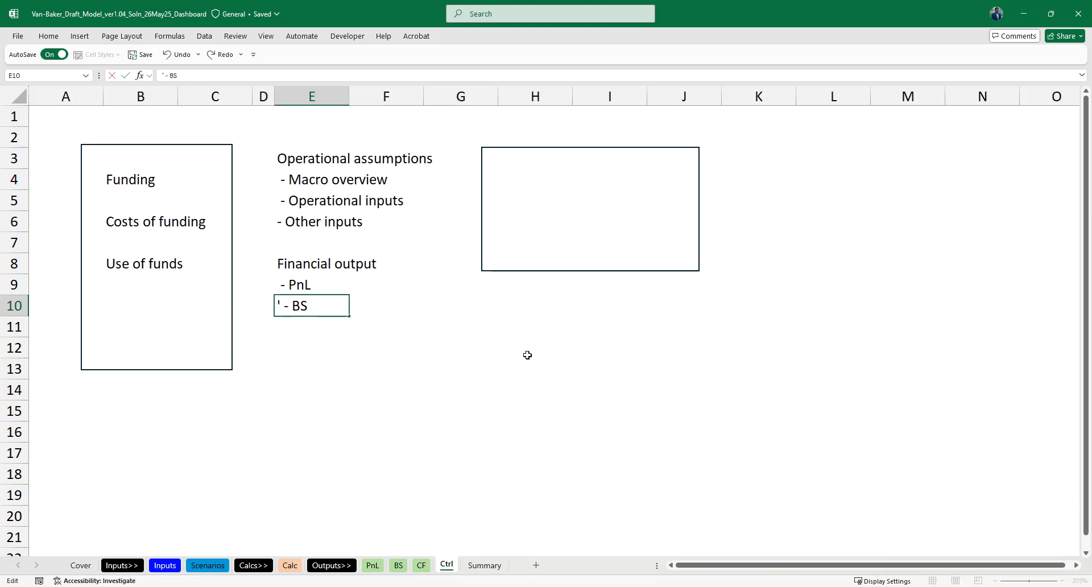
pyautogui.press('Return')
# Duplicate the "- BS" item into E11 and change its text to "- CF".
pyautogui.hotkey('ctrl', "'")
pyautogui.hotkey('ctrl', 'shift', 'Left')
pyautogui.write('CF')
pyautogui.hotkey('ctrl', 'Return')
# Move the rectangle back over the operational and financial labels and resize it to end in column G, row 13.
pyautogui.moveTo(522, 271); pyautogui.dragTo(286, 262)
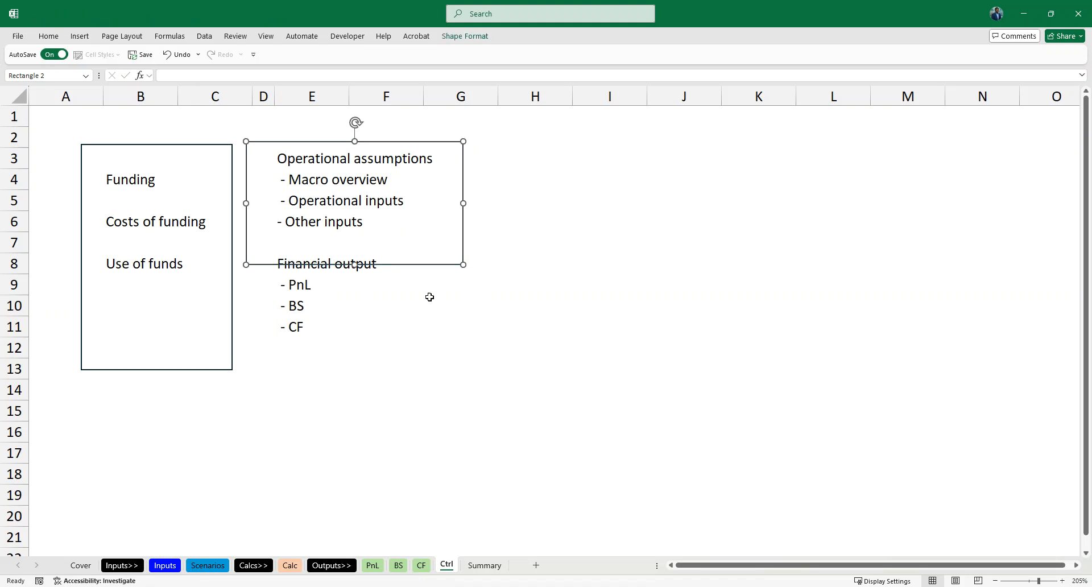
pyautogui.moveTo(462, 266); pyautogui.dragTo(450, 372)
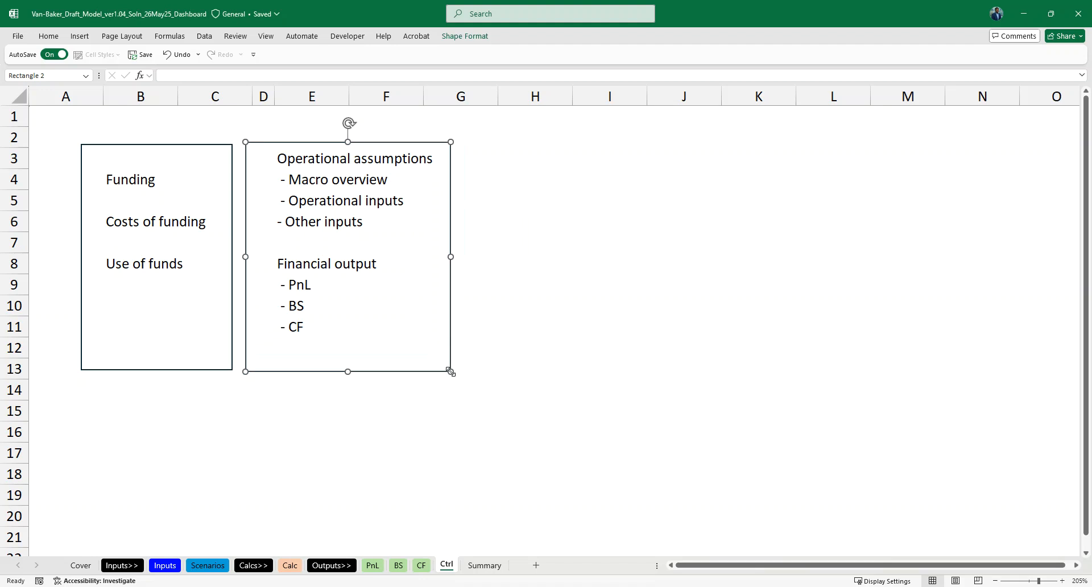
# Enter the heading "Evaluation metrics" in H3 and the sub-item "- ratios" in H4.
pyautogui.click(520, 159)
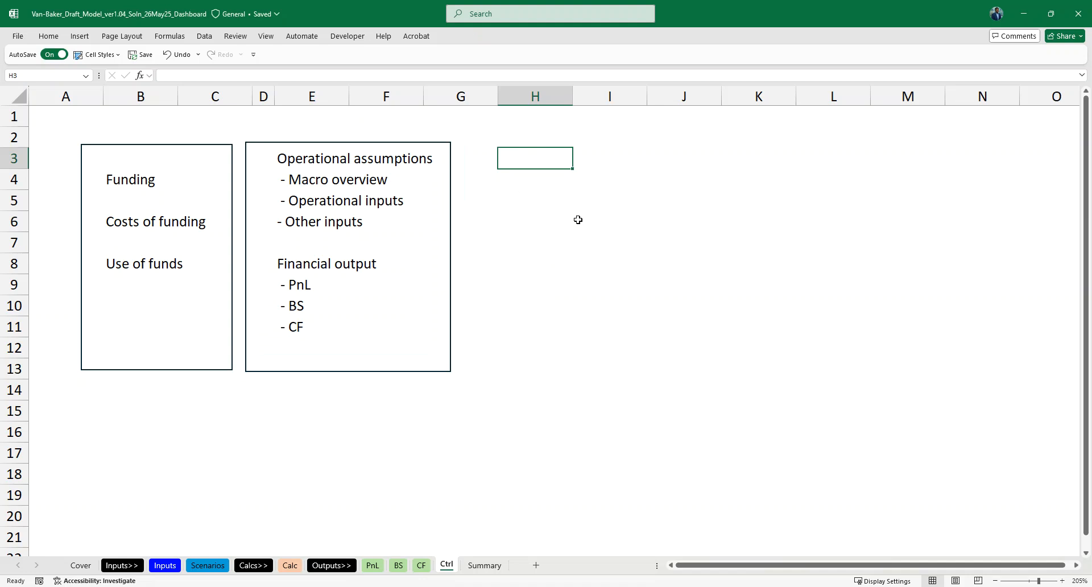
pyautogui.write('Evaluation met')
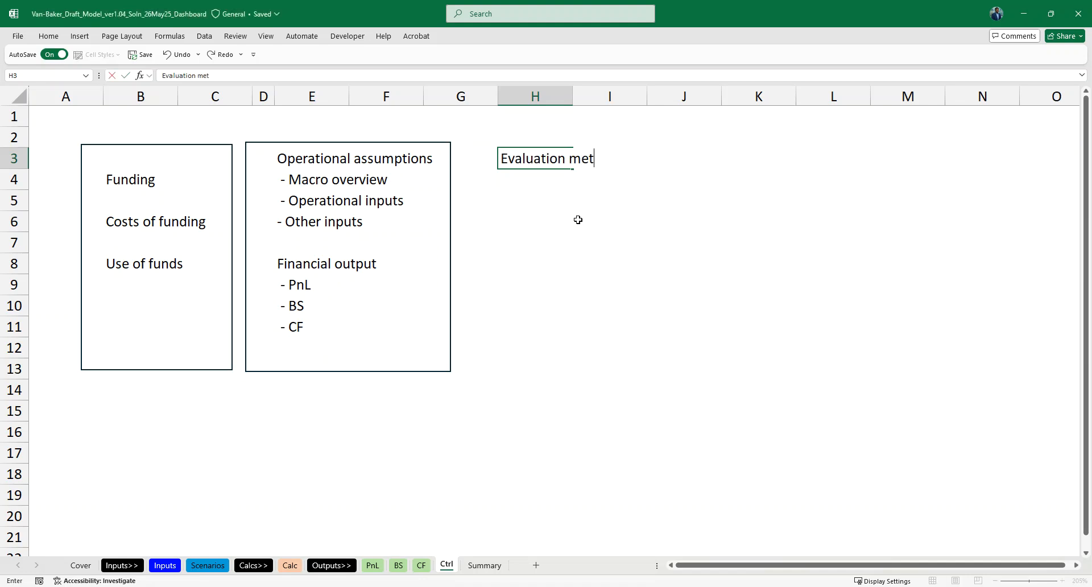
pyautogui.write('rics')
pyautogui.press('Return')
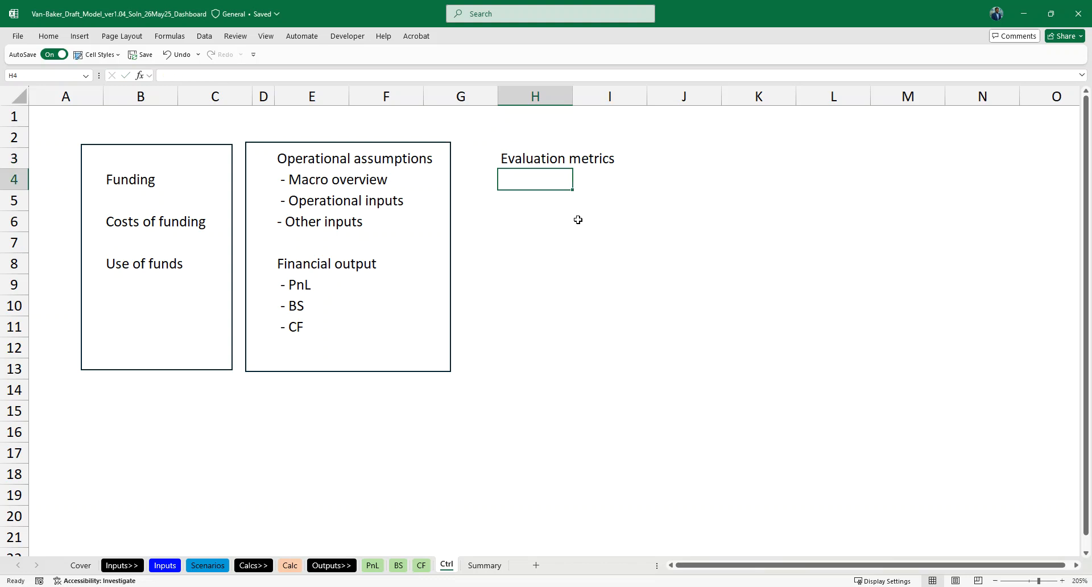
pyautogui.write("'- rati")
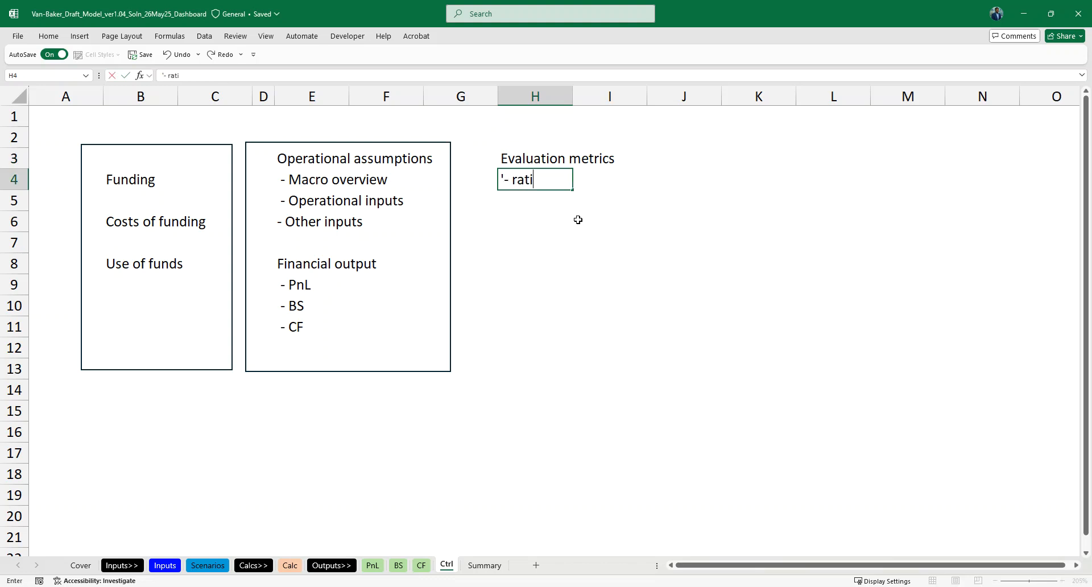
pyautogui.press('Return')
pyautogui.write("-'")
pyautogui.press('BackSpace')
pyautogui.press('BackSpace')
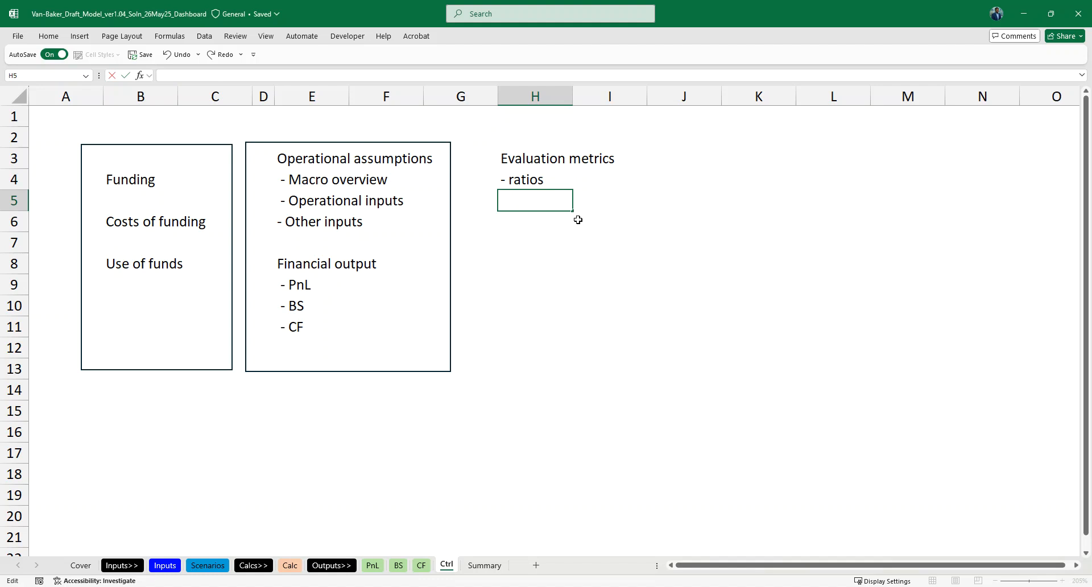
pyautogui.press('Escape')
# Copy the "- ratios" item down into H5 and change its text to "- investment viabilities".
pyautogui.hotkey('ctrl', 'd')
pyautogui.press('F2')
pyautogui.hotkey('ctrl', 'shift', 'Left')
pyautogui.write('investment viabilities')
pyautogui.press('Return')
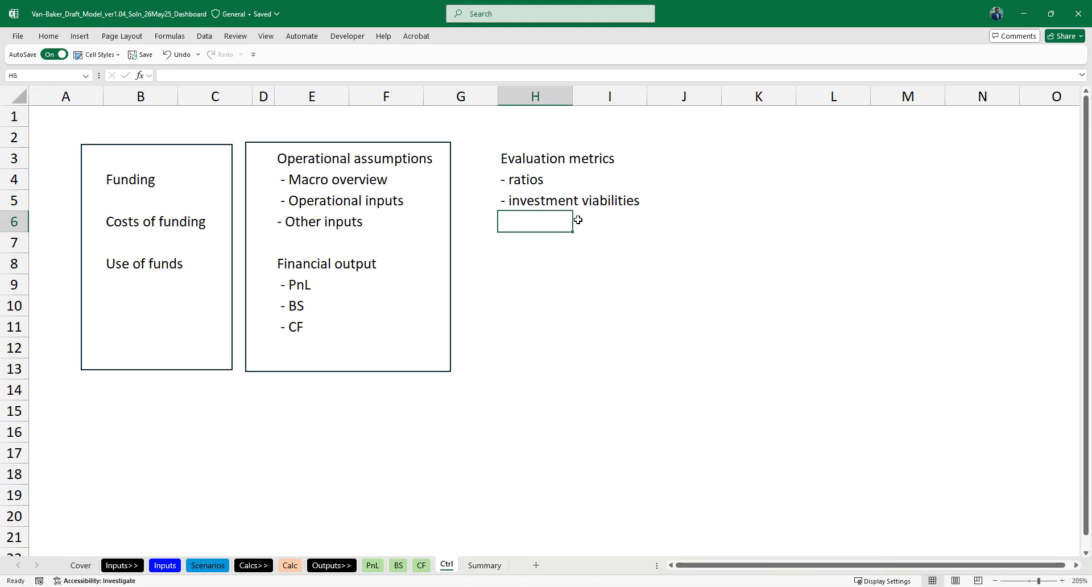
# Duplicate the item from H5 into H6 and change its text to "- Charts".
pyautogui.hotkey('ctrl', "'")
pyautogui.hotkey('ctrl', 'shift', 'Left')
pyautogui.hotkey('ctrl', 'shift', 'Left')
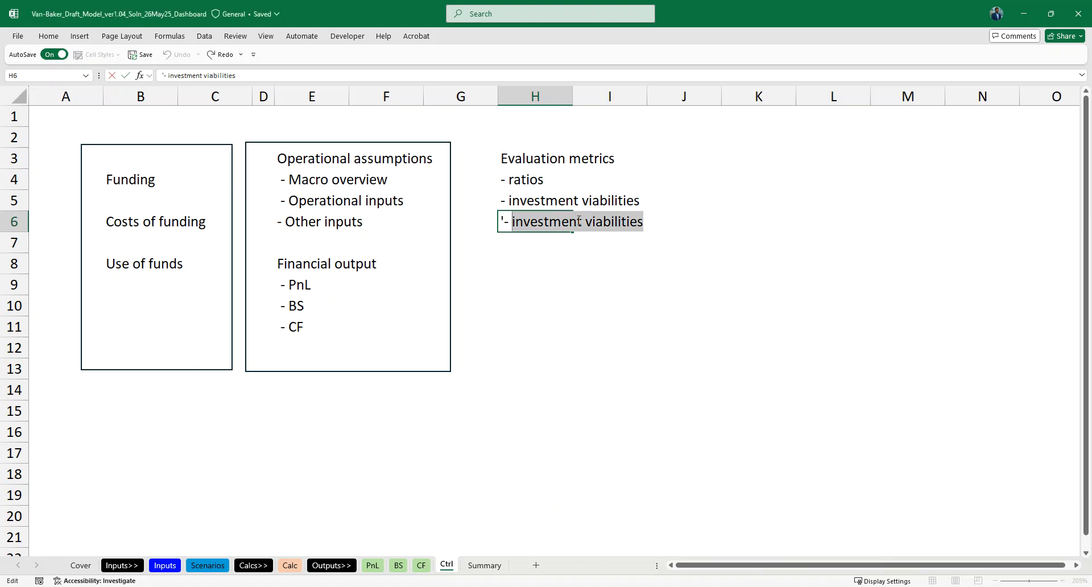
pyautogui.write('Charts')
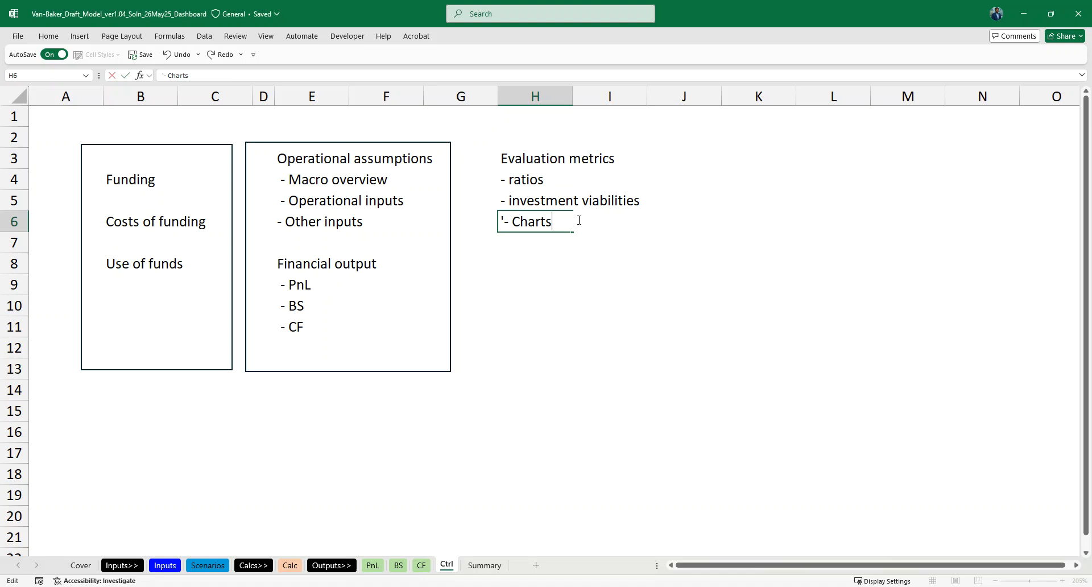
pyautogui.press('Return')
# Extend the "- ratios" item in H4 to read "- ratios | Metrics".
pyautogui.press('Up')
pyautogui.press('Up')
pyautogui.press('Up')
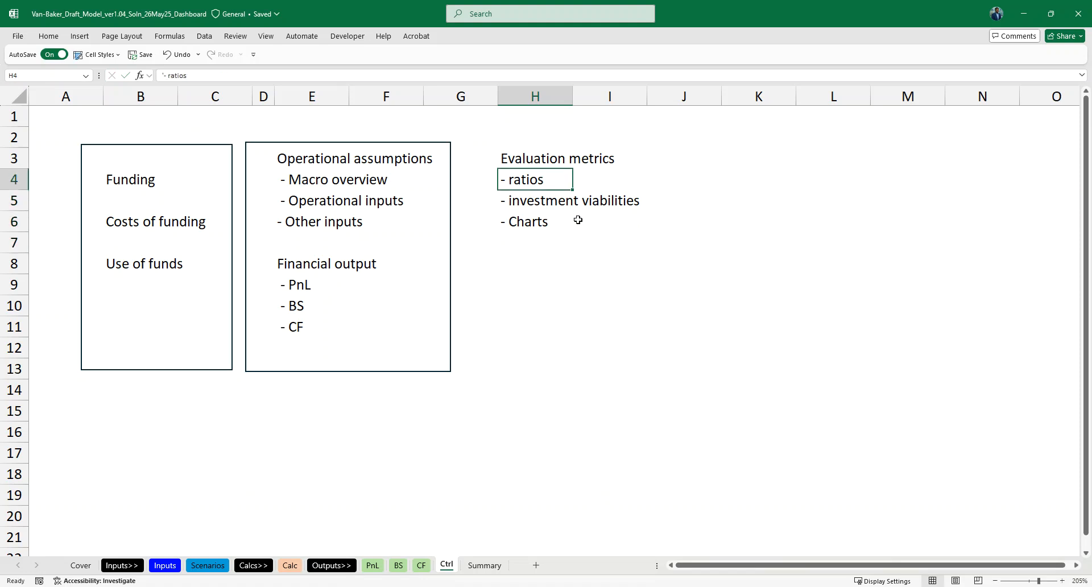
pyautogui.press('F2')
pyautogui.write('| Metrics')
pyautogui.press('Return')
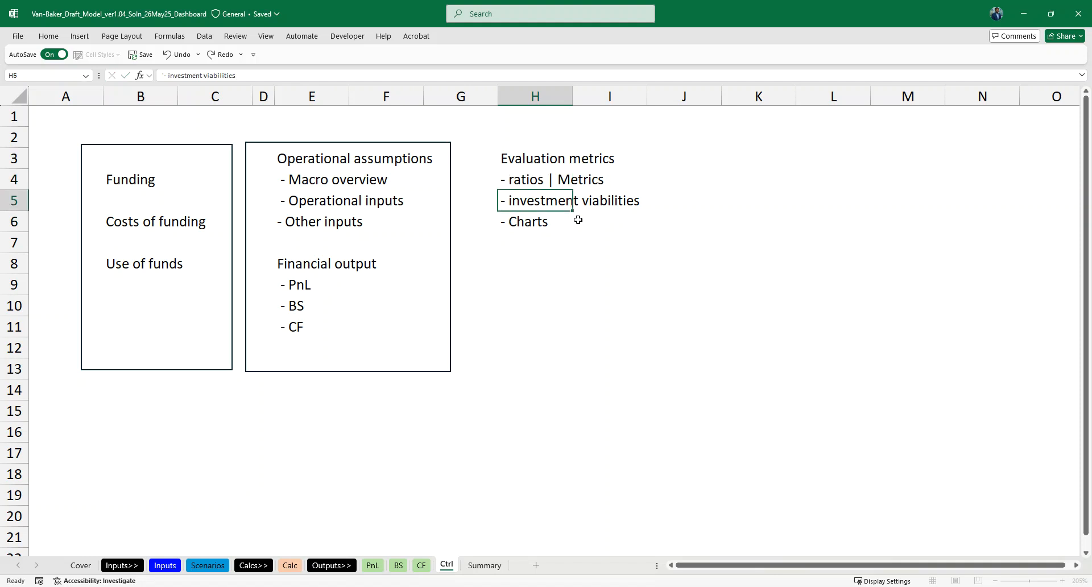
pyautogui.press('Down')
pyautogui.press('Down')
pyautogui.press('Left')
pyautogui.press('Left')
pyautogui.press('Right')
pyautogui.press('Right')
pyautogui.press('Right')
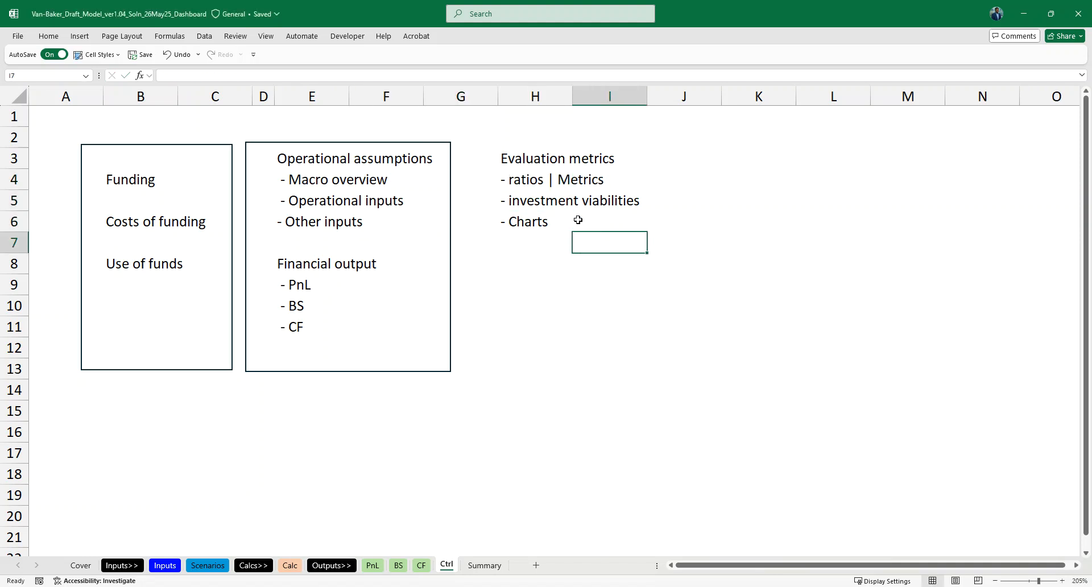
pyautogui.press('Left')
pyautogui.press('Left')
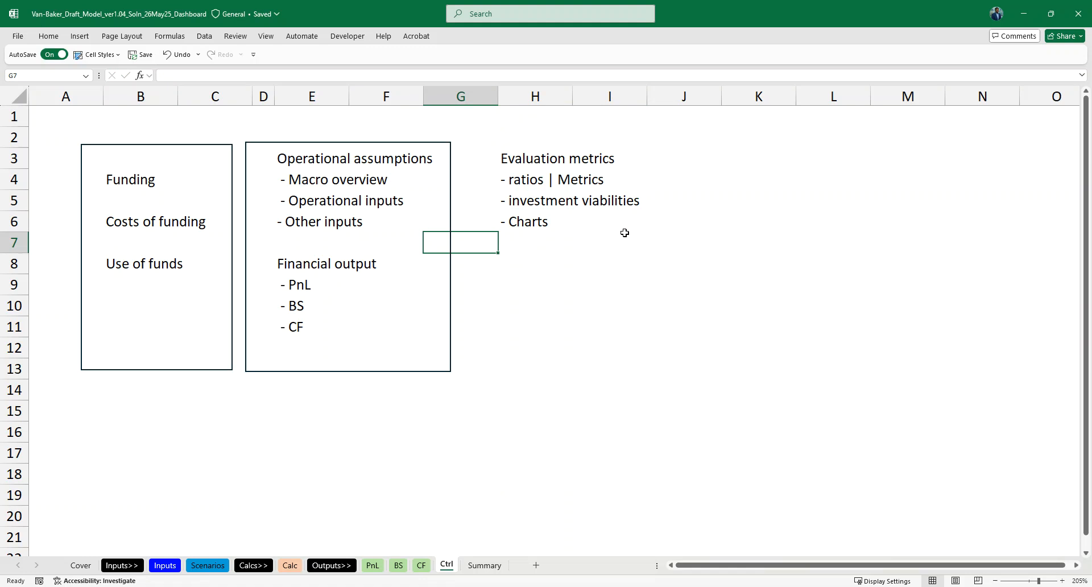
# Duplicate the operational and financial box and place the copy around the evaluation metrics list, from column G to column J, rows 2 to 13.
pyautogui.moveTo(446, 163); pyautogui.dragTo(660, 169)
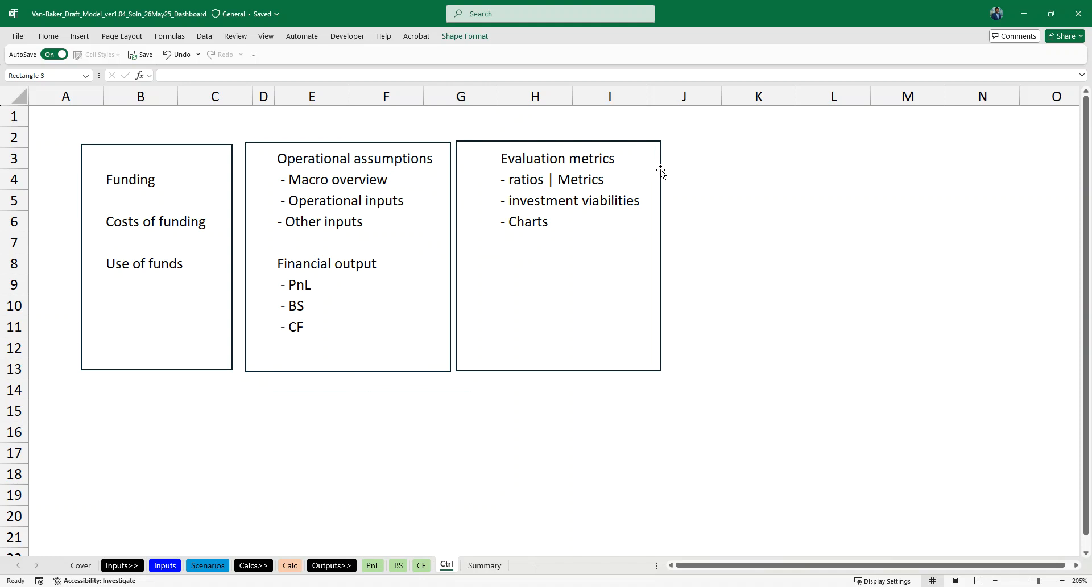
pyautogui.click(750, 194)
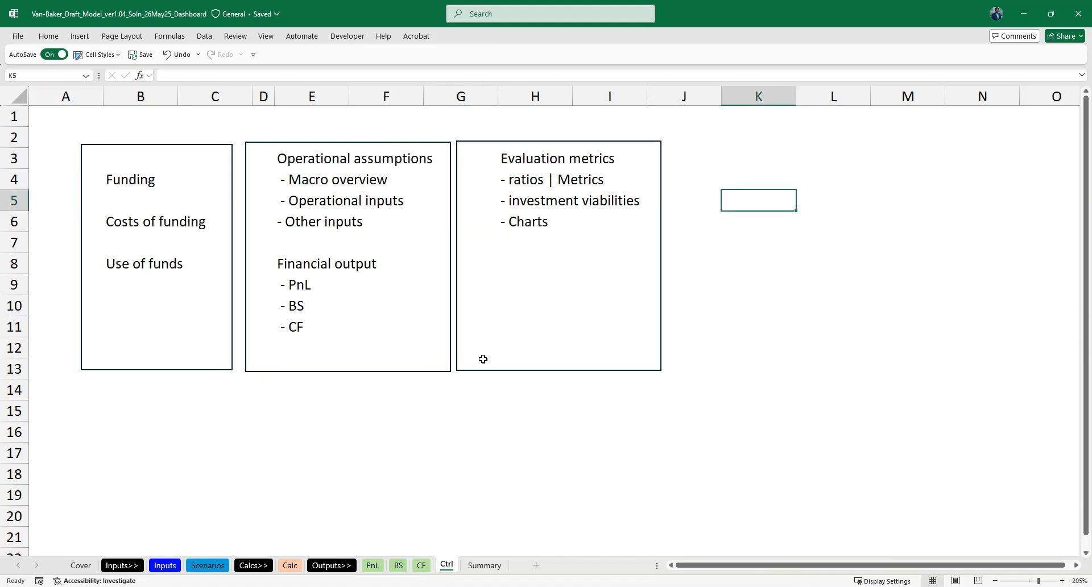
pyautogui.click(662, 458)
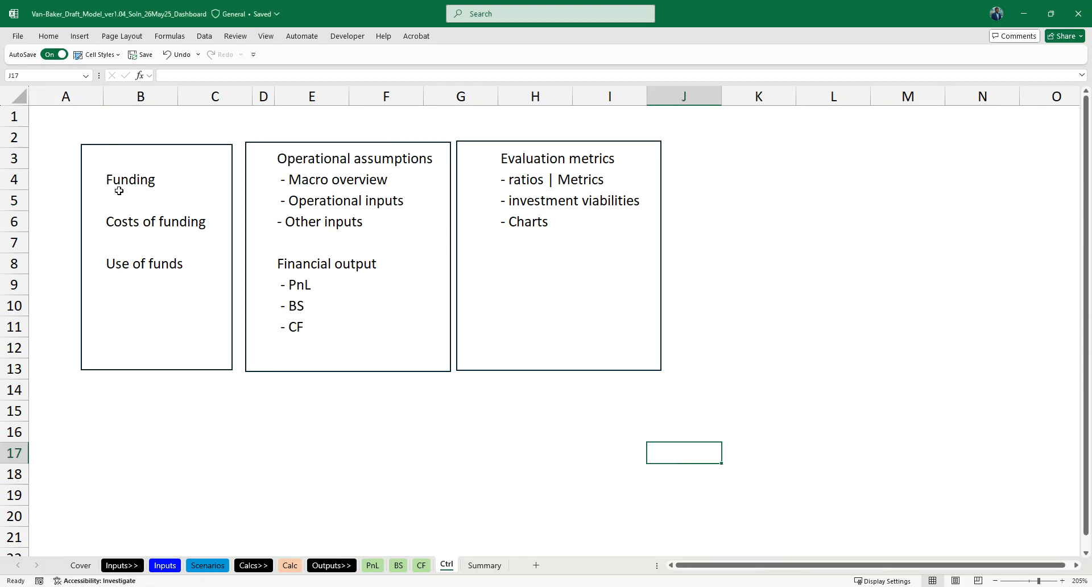
pyautogui.click(246, 442)
pyautogui.scroll(-3, 246, 441)
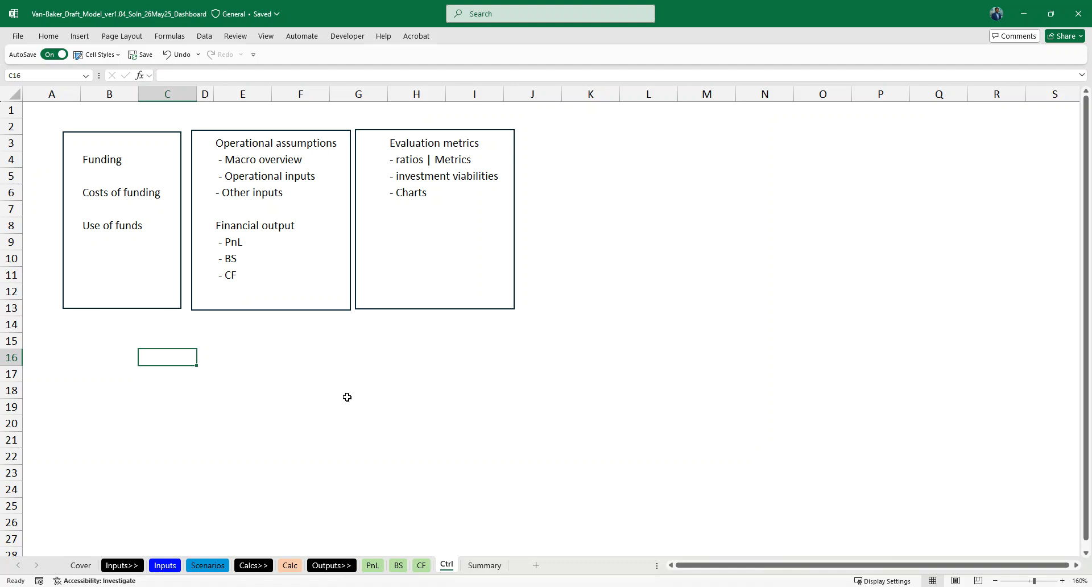
# Switch to the Summary sheet and select cell B5.
pyautogui.click(484, 565)
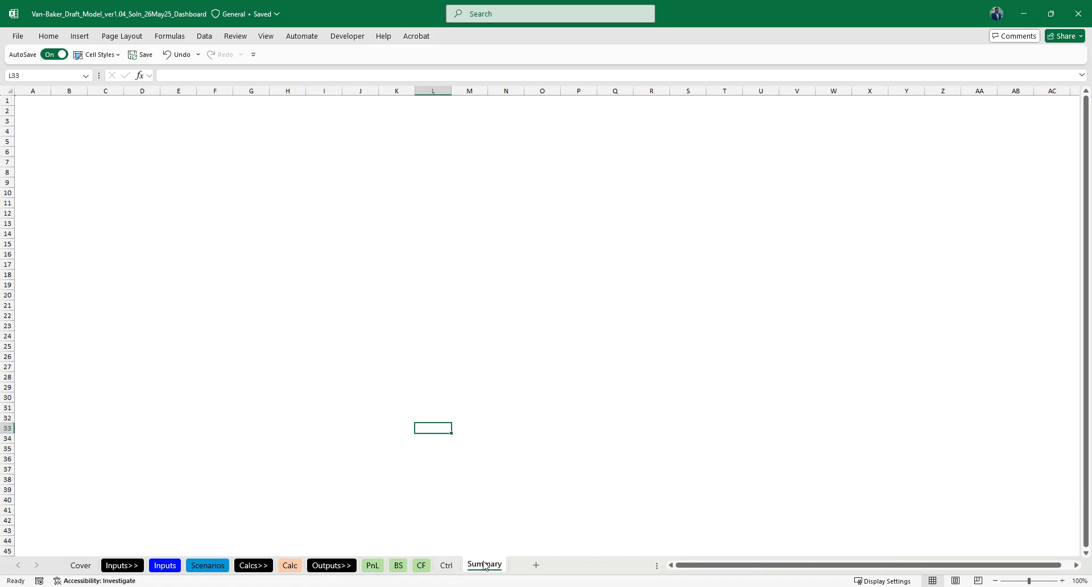
pyautogui.click(151, 200)
pyautogui.click(87, 143)
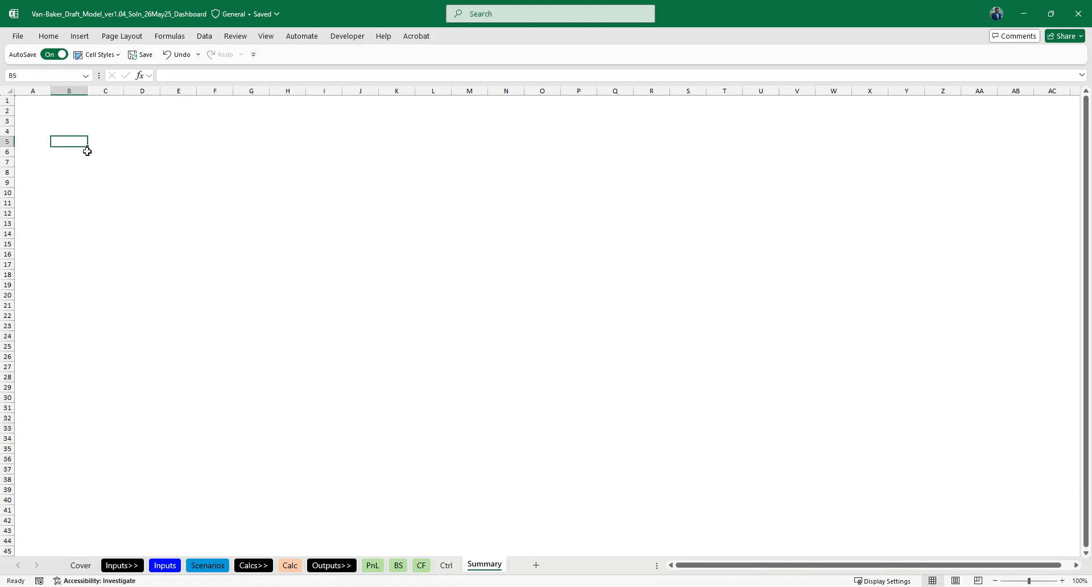